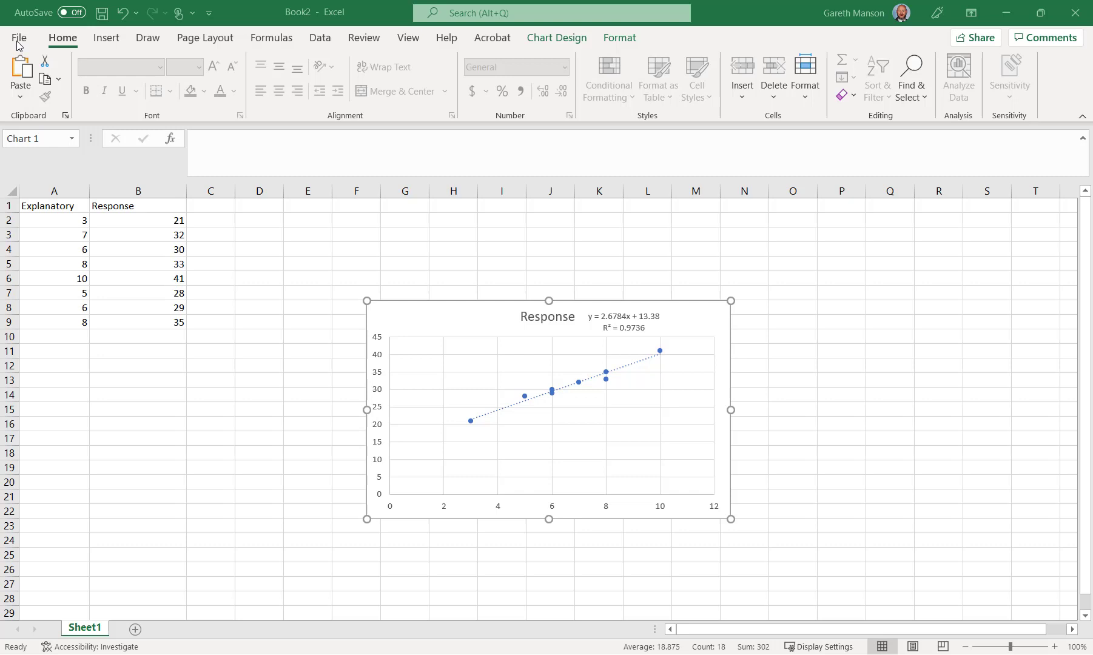
# Step: From the Data tab, switch to the File backstage Home page with templates and recent files
pyautogui.click(320, 40)
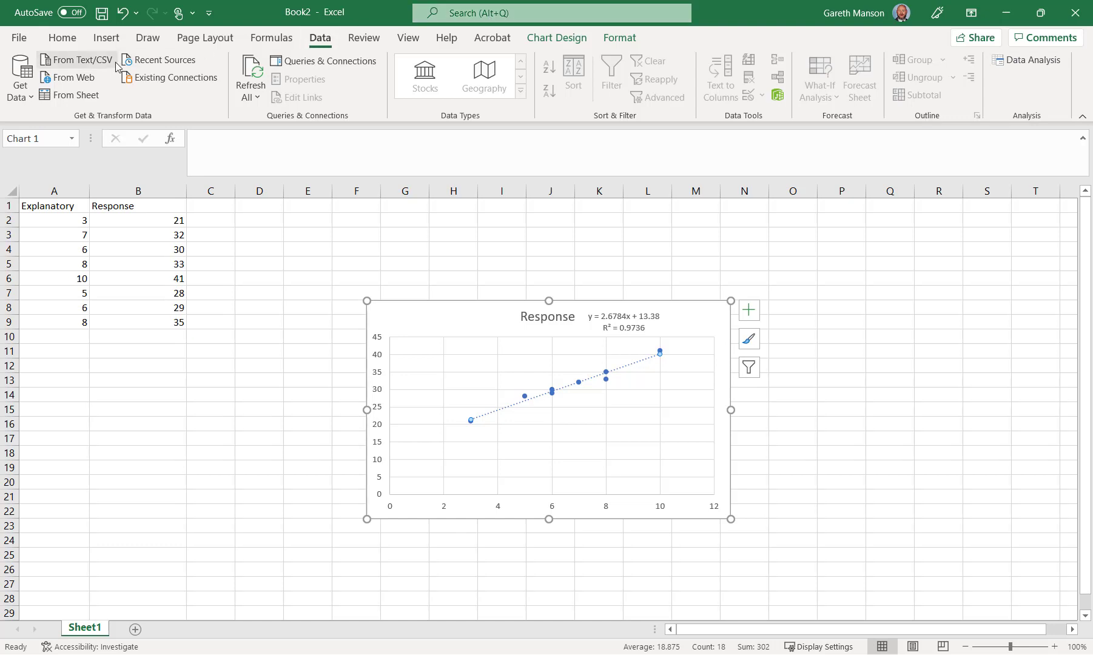
pyautogui.click(20, 38)
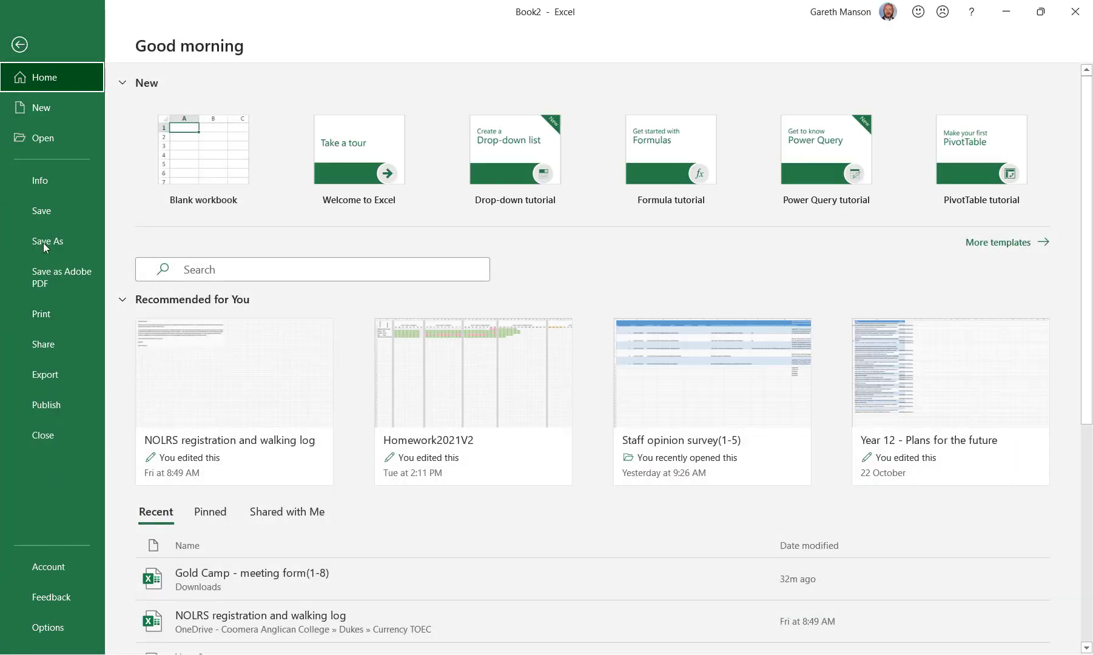
pyautogui.click(19, 41)
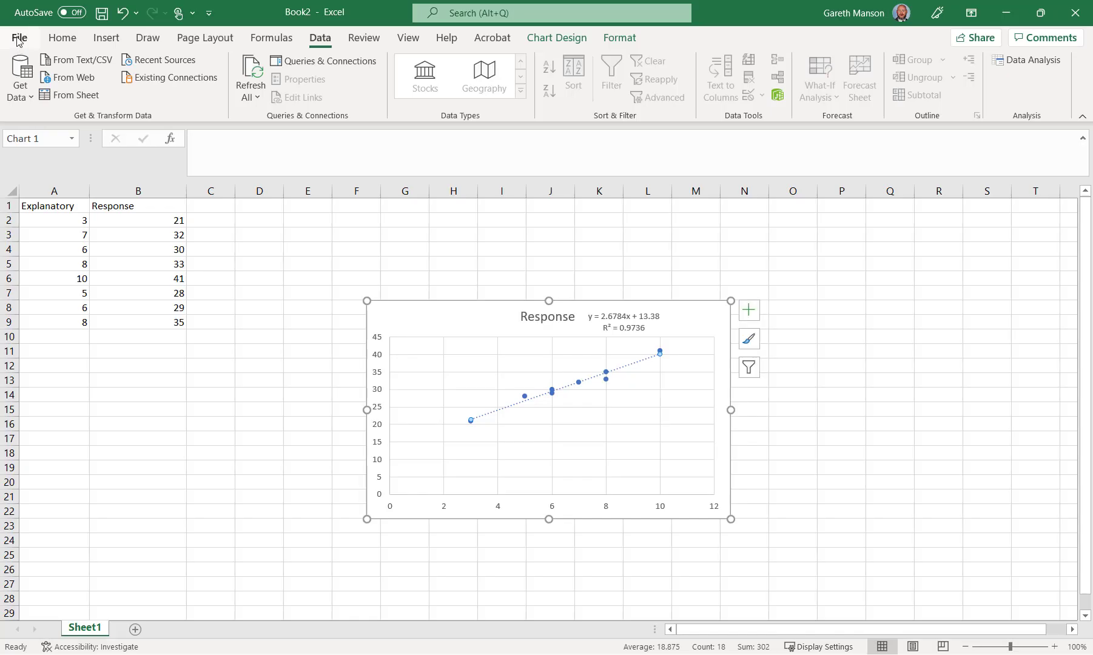
pyautogui.click(18, 40)
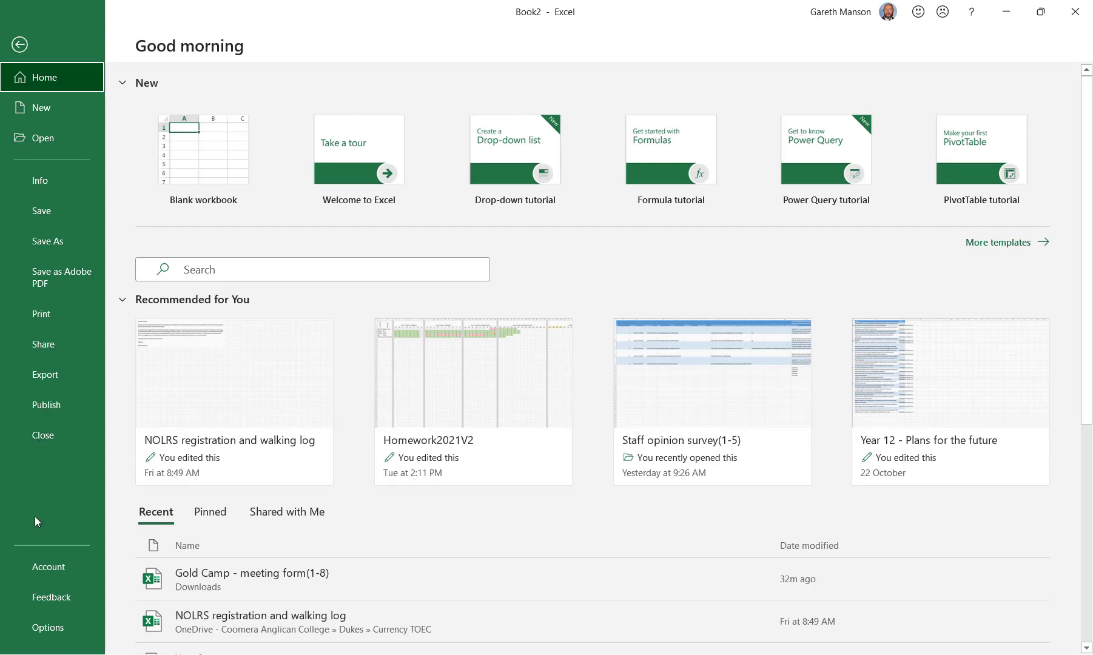
# Step: In Excel Options, go to Add-ins and manage Excel Add-ins to list the available add-ins
pyautogui.click(41, 629)
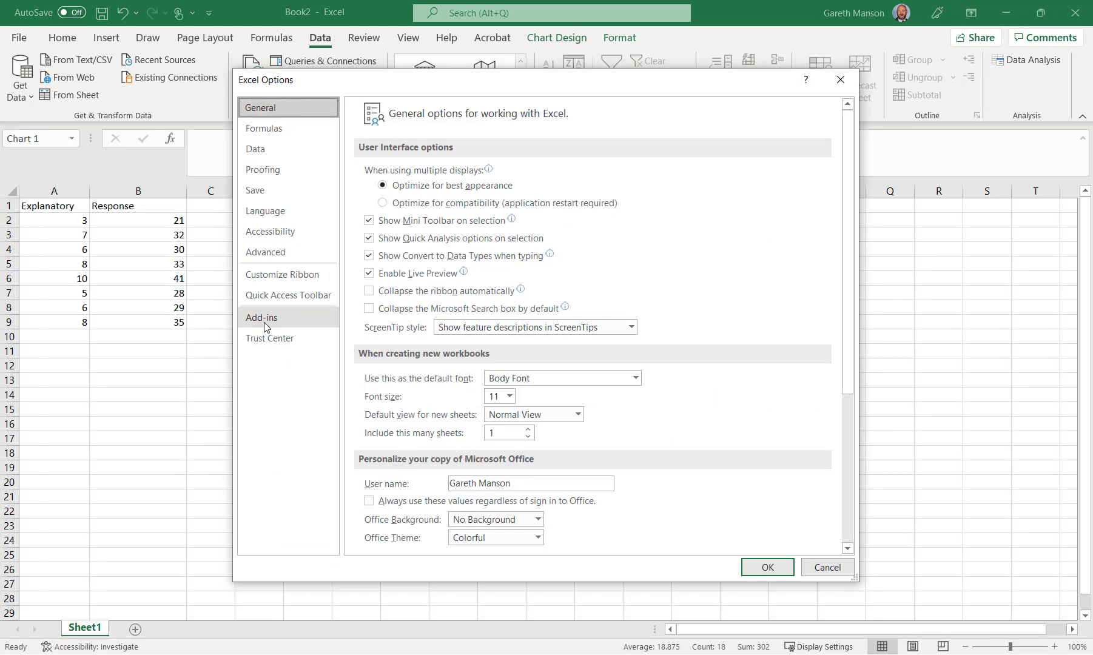
pyautogui.click(264, 319)
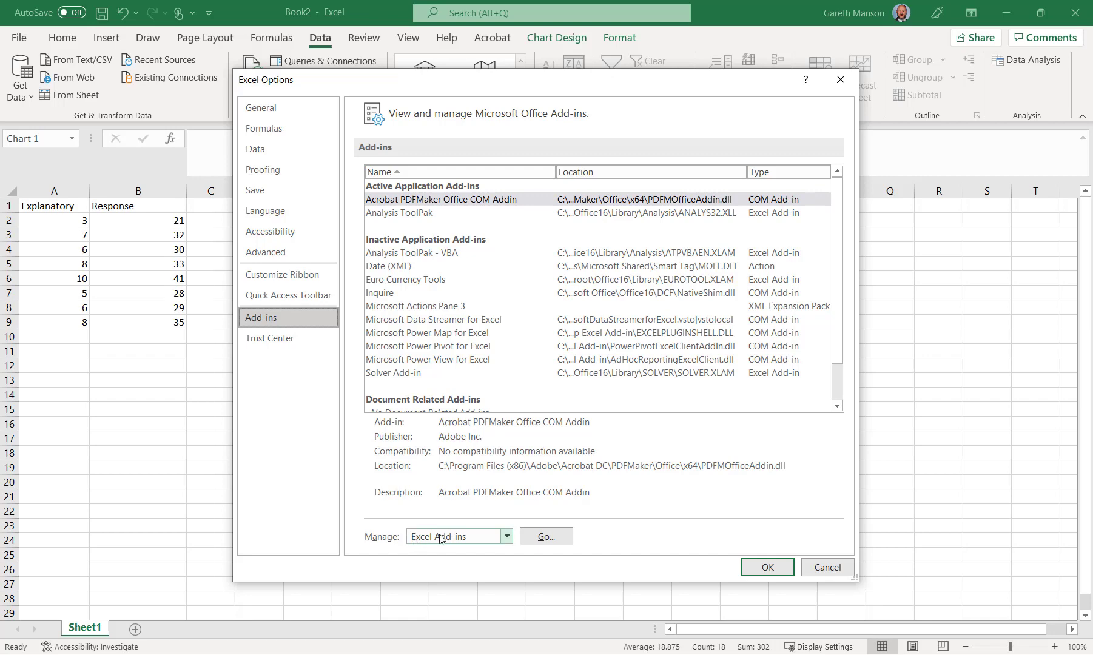
pyautogui.click(546, 536)
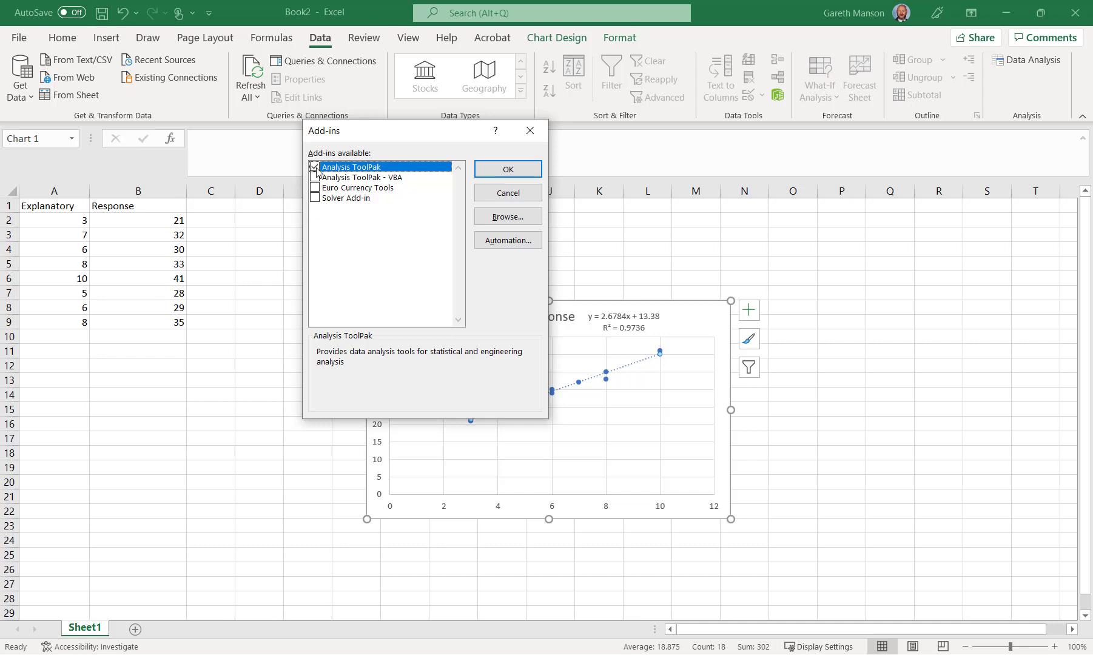
# Step: Confirm the Analysis ToolPak and choose Regression from the Data Analysis tools
pyautogui.click(501, 172)
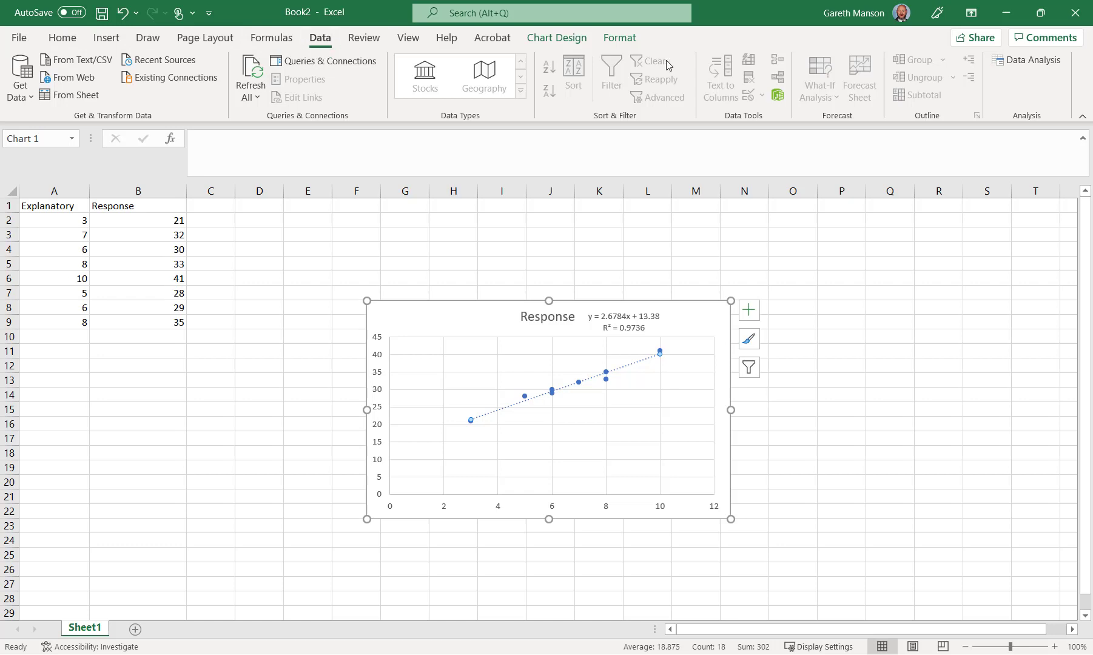
pyautogui.click(1029, 61)
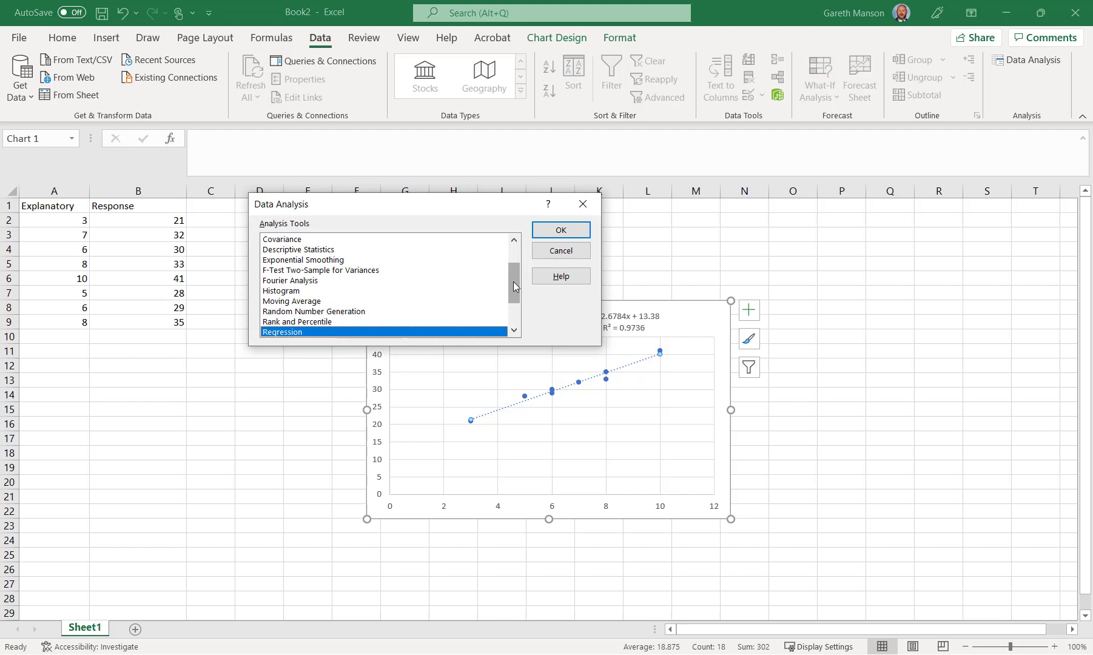
pyautogui.moveTo(514, 282)
pyautogui.mouseDown()
pyautogui.moveTo(515, 269)
pyautogui.moveTo(515, 289)
pyautogui.mouseUp()
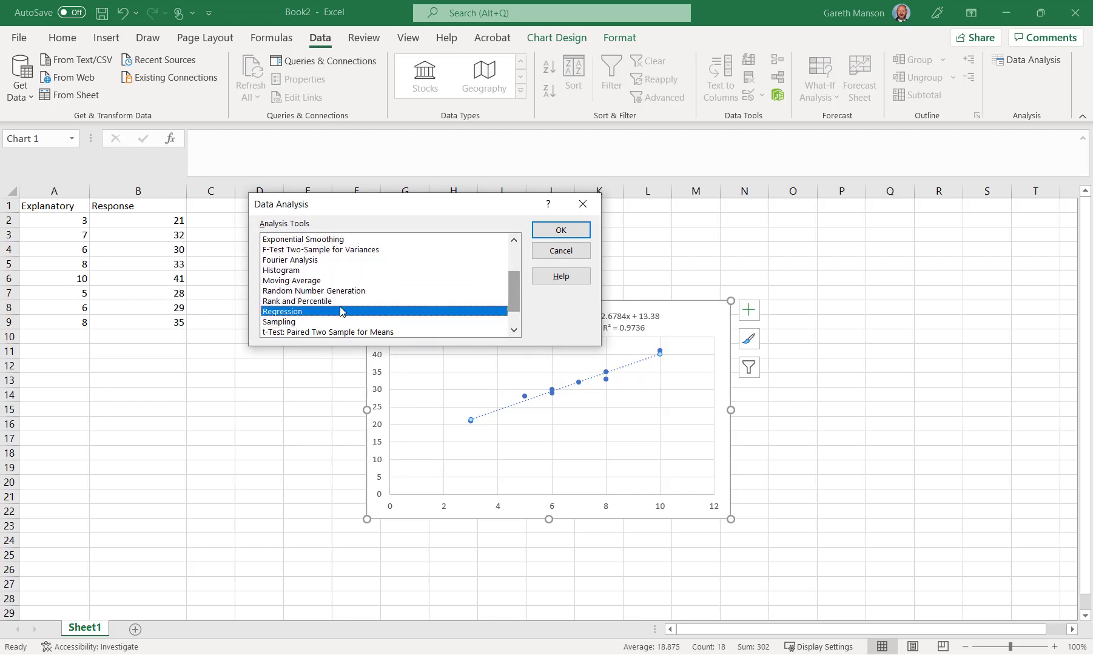
pyautogui.click(554, 233)
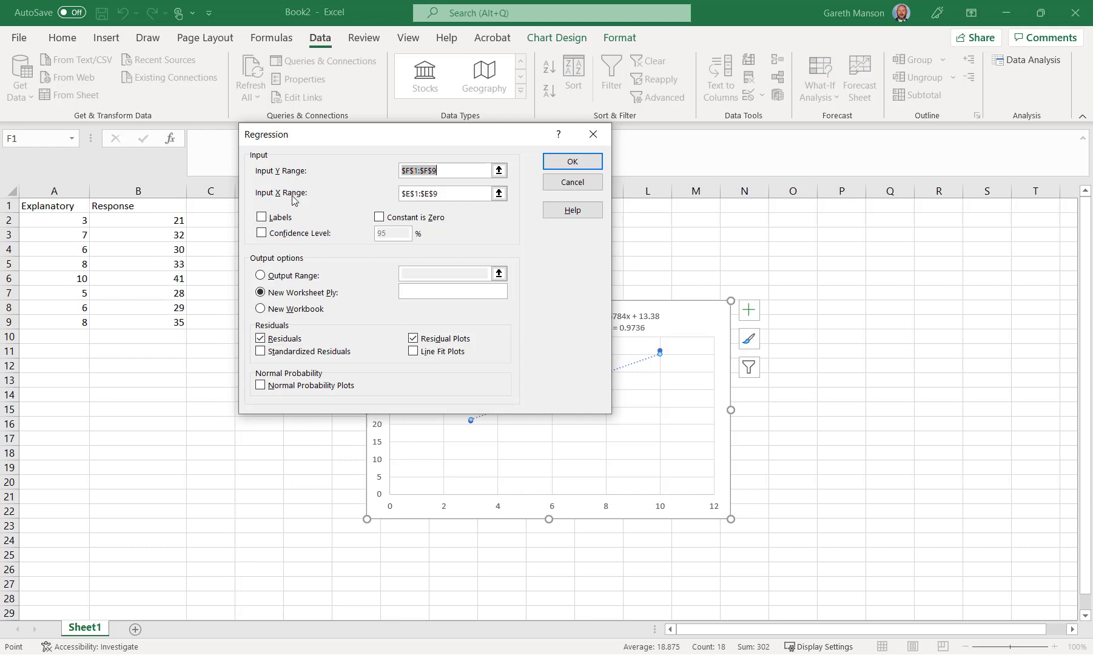
# Step: Set the regression Input Y Range to B2:B9 and Input X Range to A2:A9
pyautogui.click(500, 170)
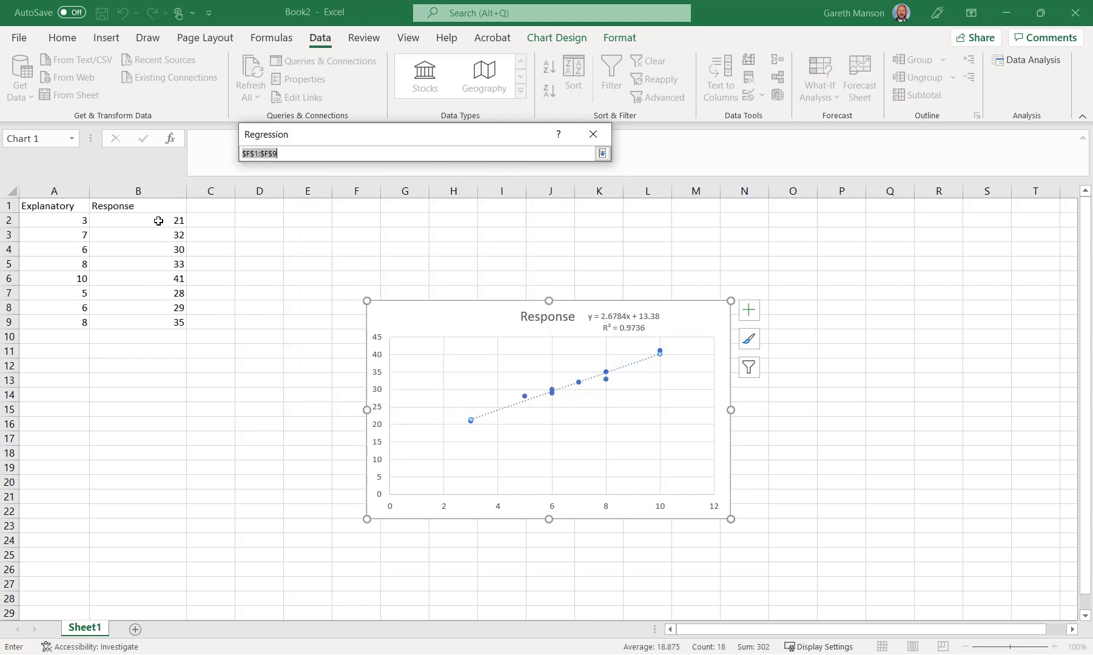
pyautogui.moveTo(158, 221); pyautogui.dragTo(163, 321)
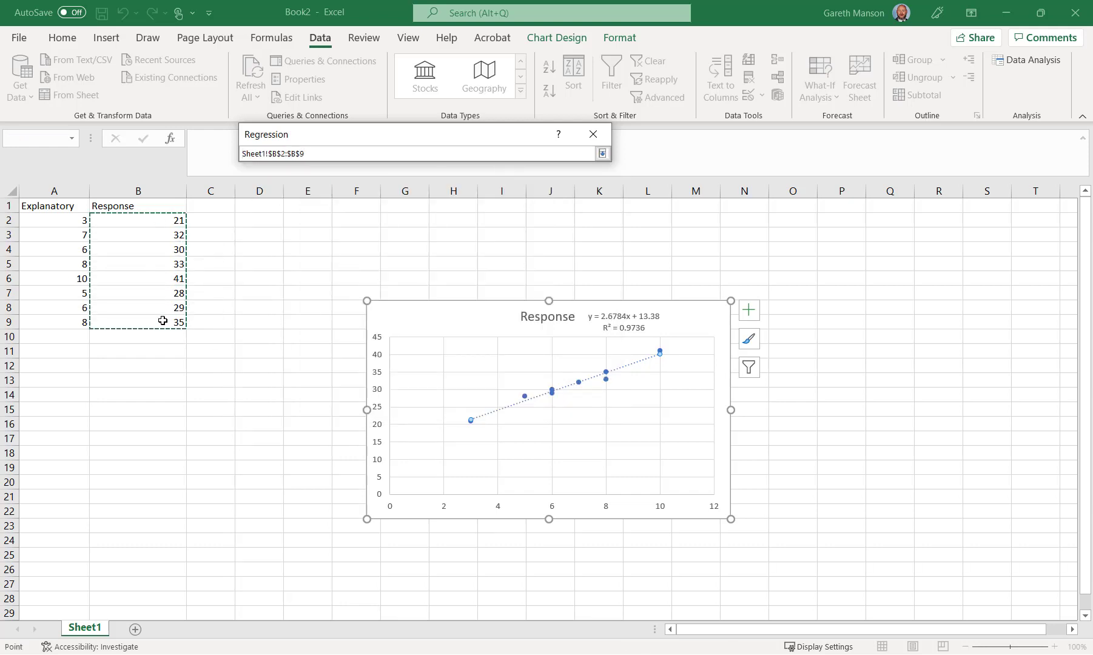
pyautogui.click(603, 154)
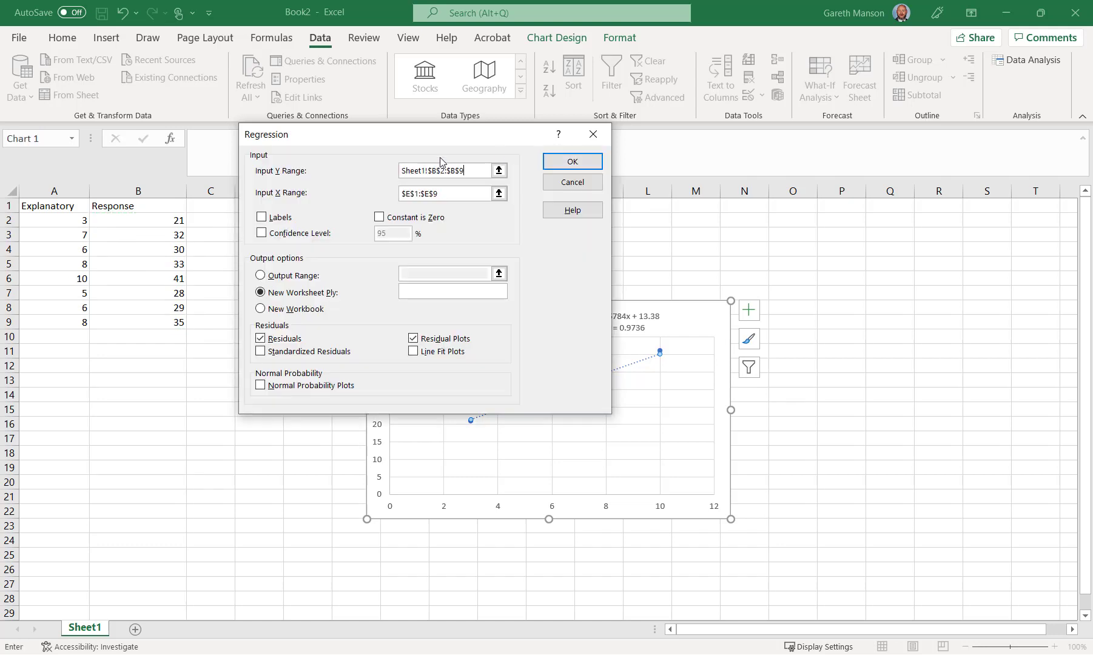
pyautogui.click(499, 193)
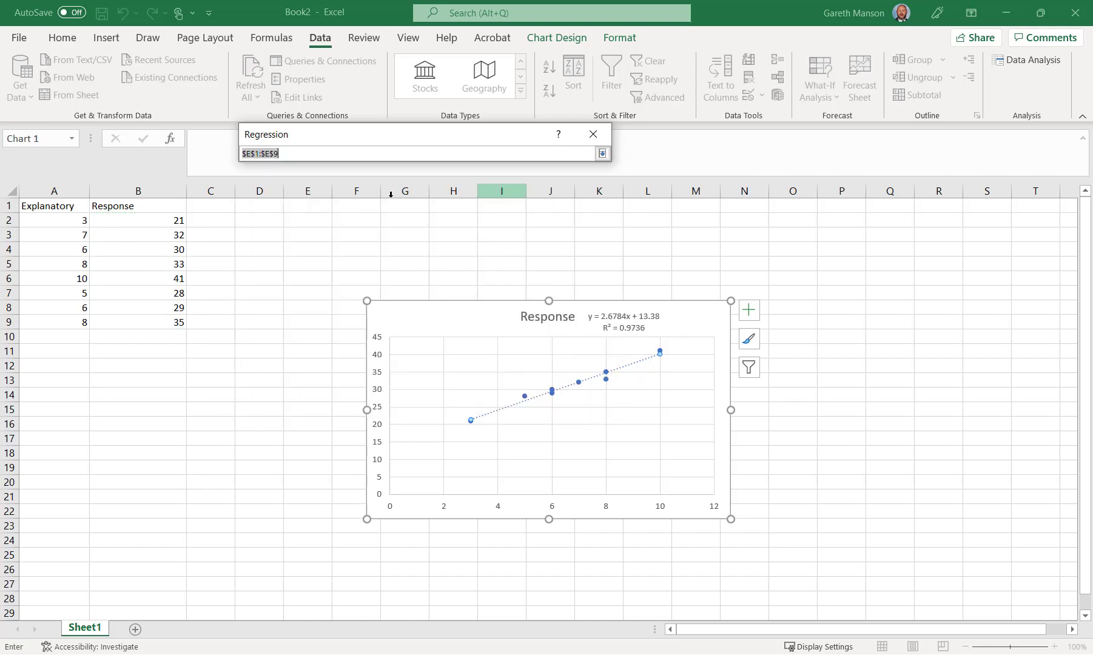
pyautogui.moveTo(63, 220); pyautogui.dragTo(61, 322)
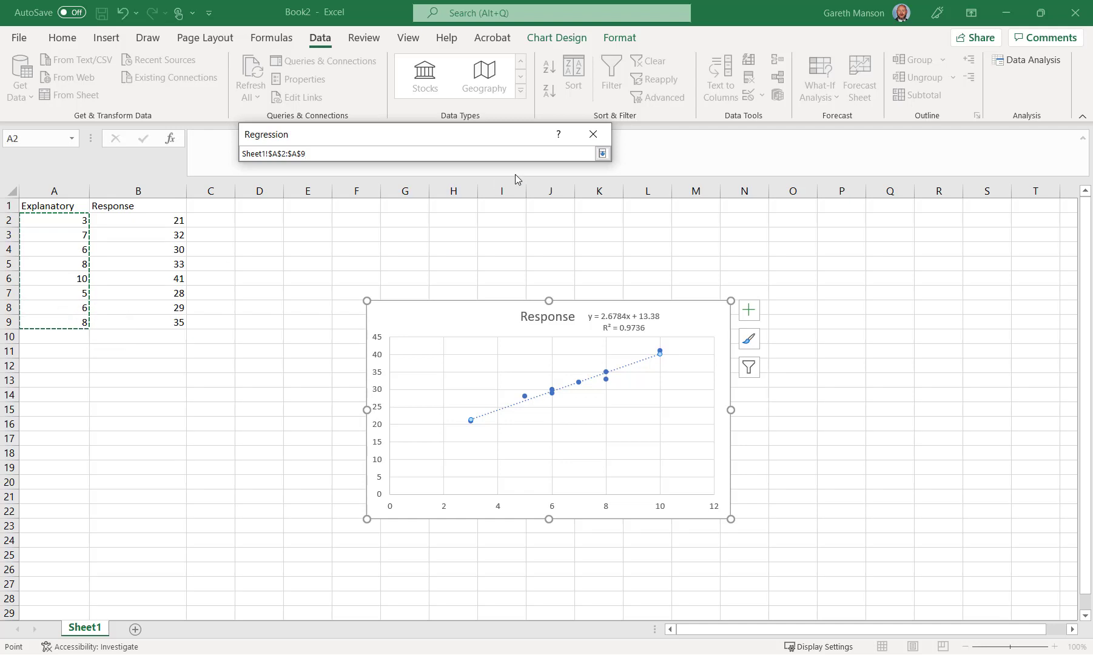
pyautogui.click(602, 154)
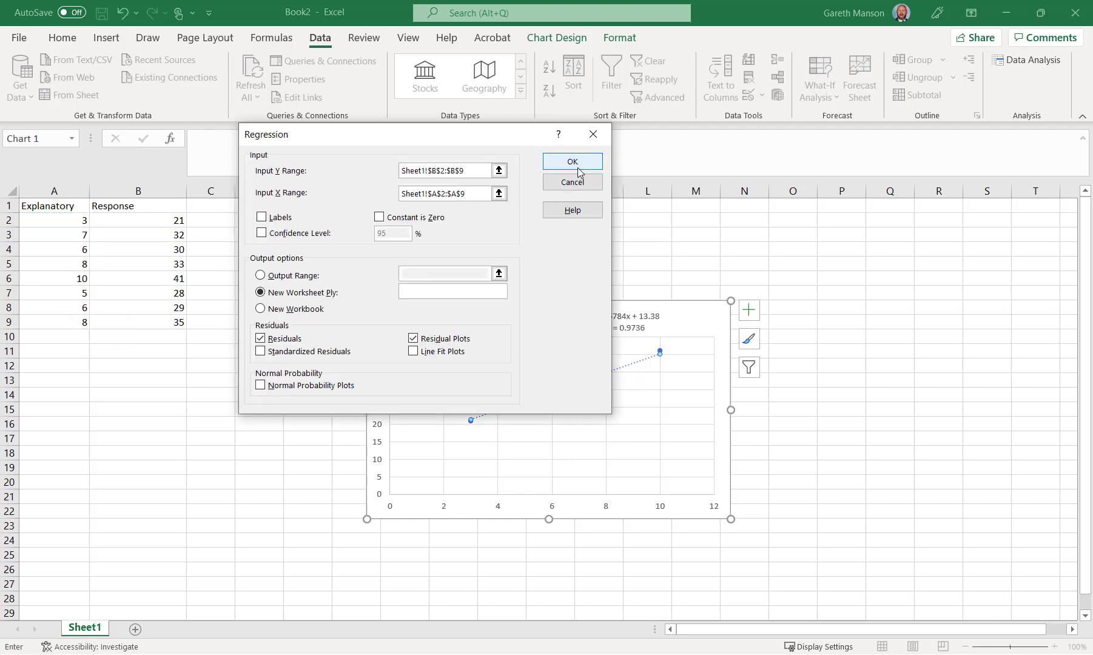
pyautogui.click(578, 167)
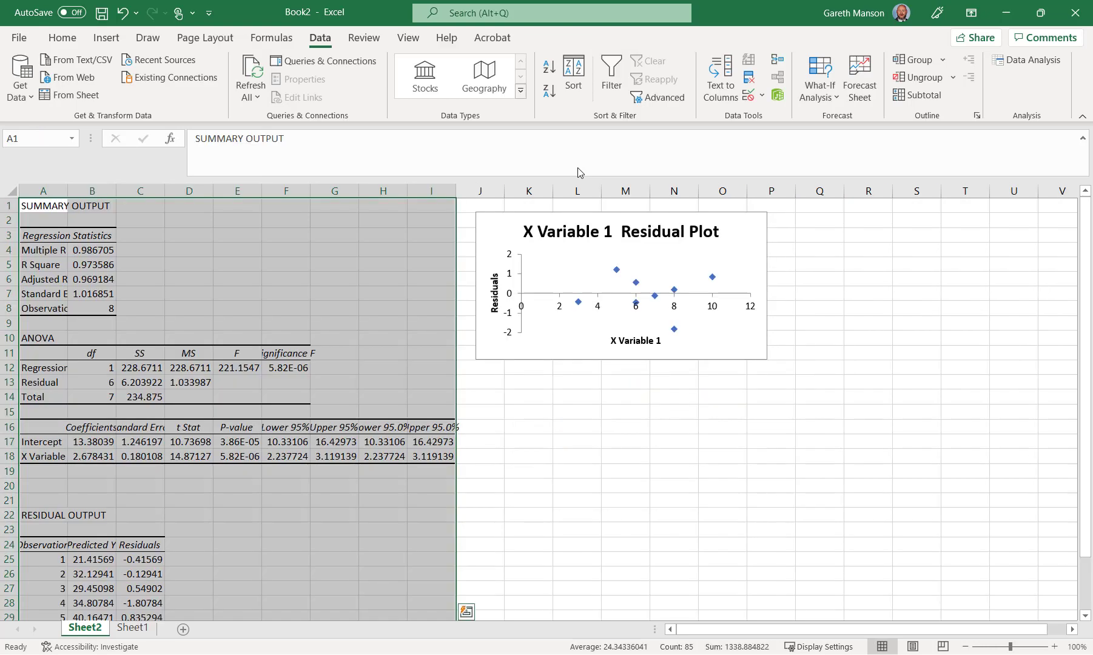
pyautogui.click(150, 254)
pyautogui.press('Left')
pyautogui.press('Left')
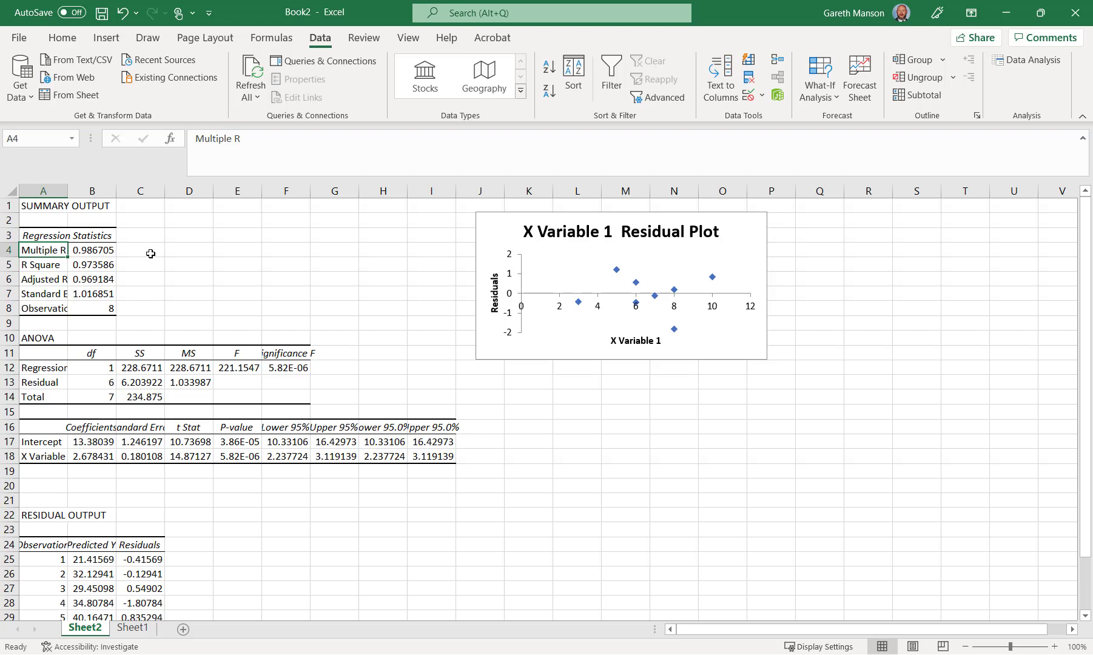
pyautogui.press('Down')
pyautogui.press('Down')
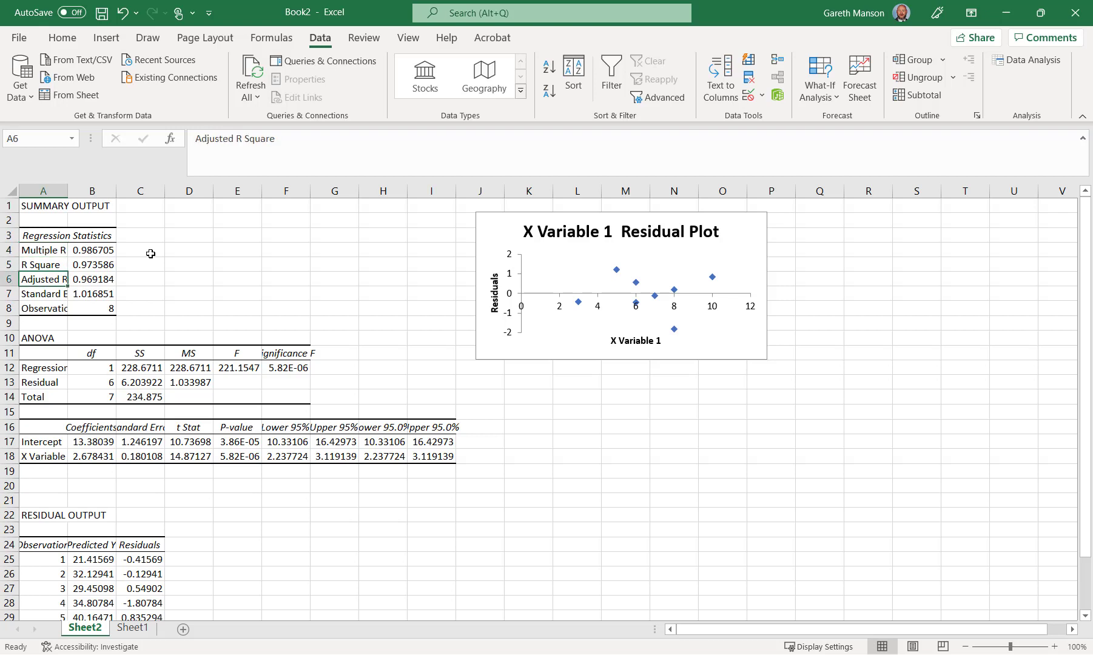
pyautogui.press('Down')
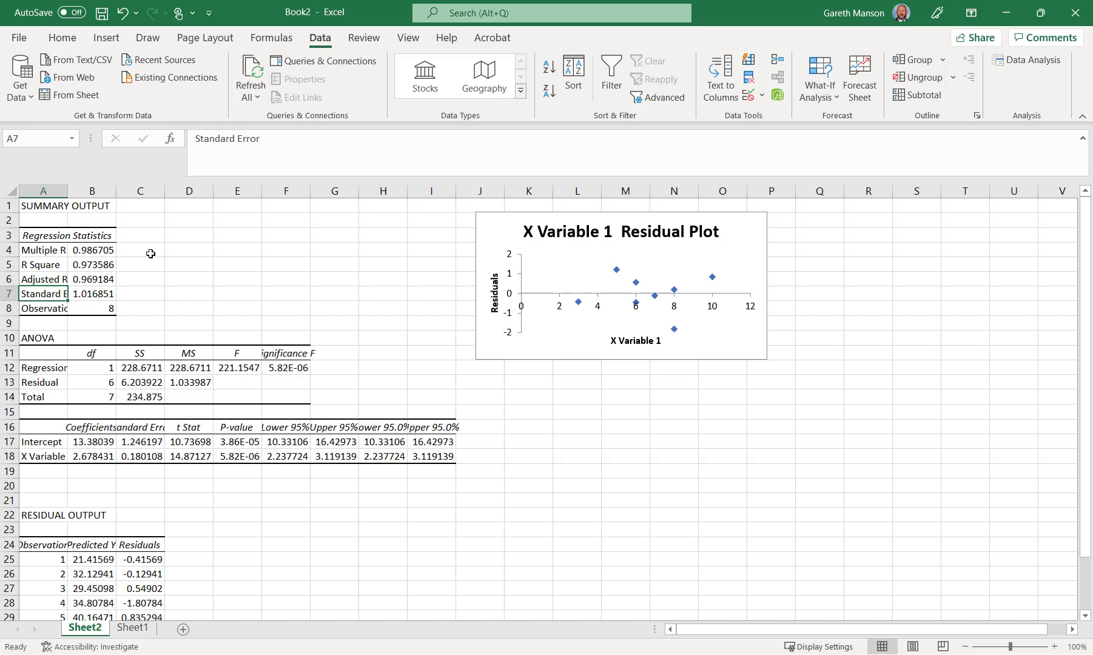
pyautogui.press('Up')
pyautogui.press('Up')
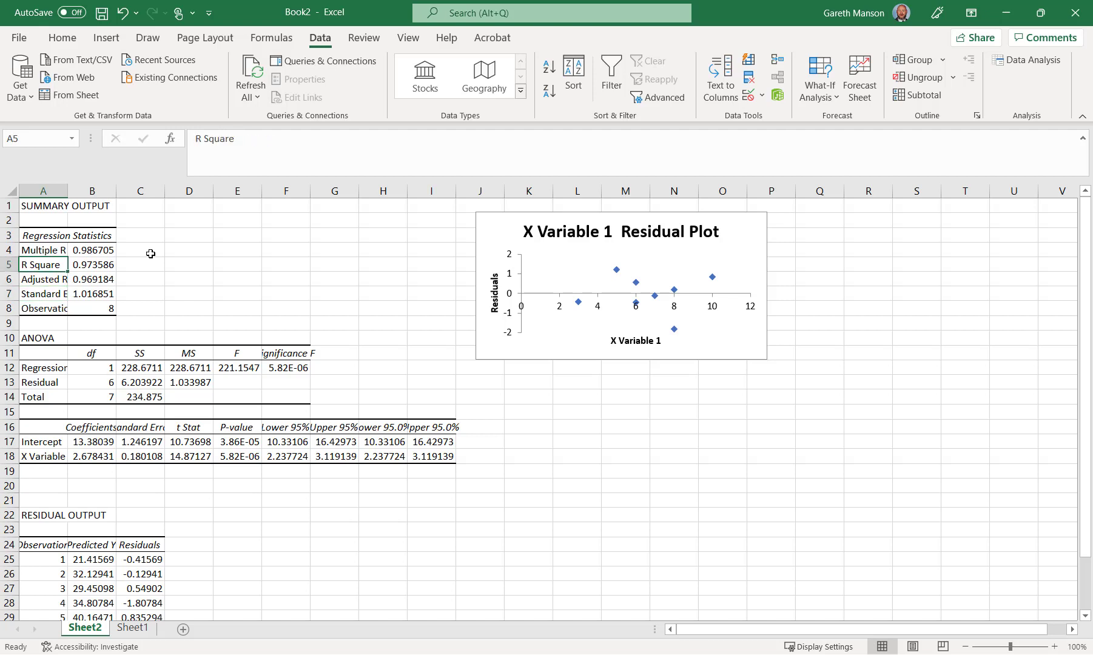
pyautogui.press('Down')
pyautogui.press('Down')
pyautogui.press('Down')
pyautogui.press('Down')
pyautogui.press('Down')
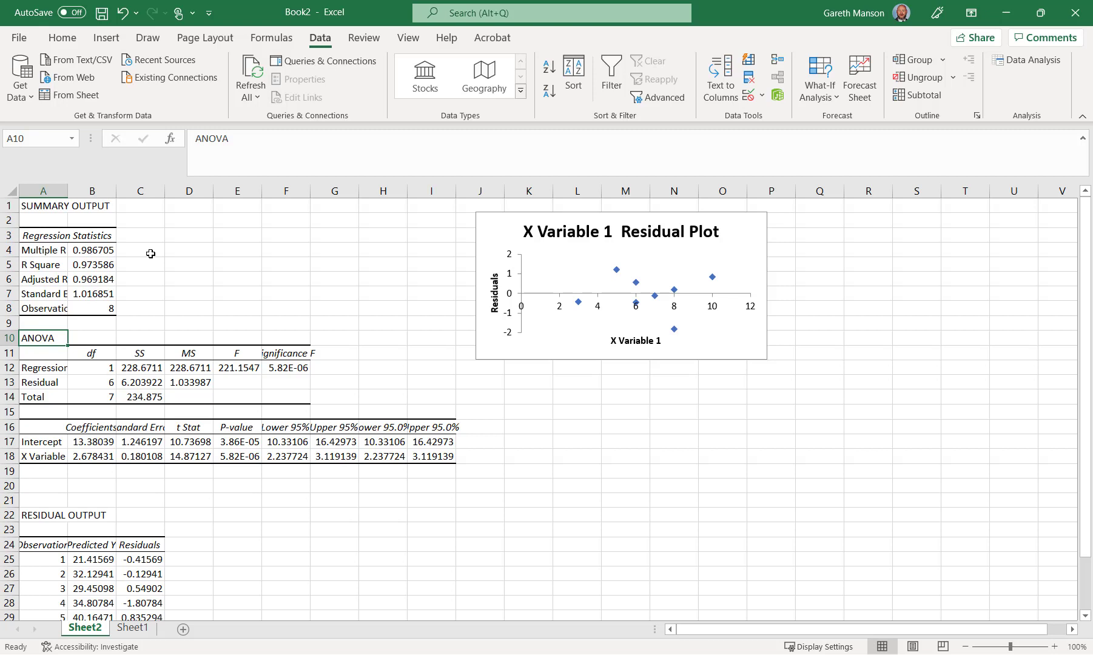
pyautogui.press('Down')
pyautogui.press('Down')
pyautogui.press('Down')
pyautogui.press('Down')
pyautogui.press('Down')
pyautogui.press('Down')
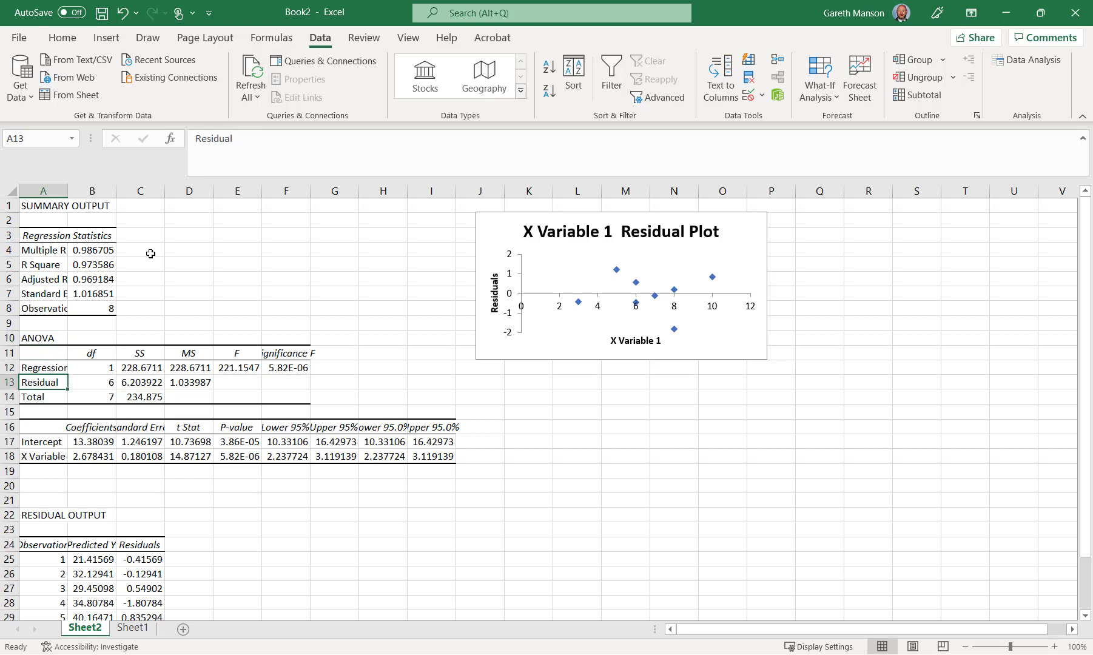
pyautogui.press('Down')
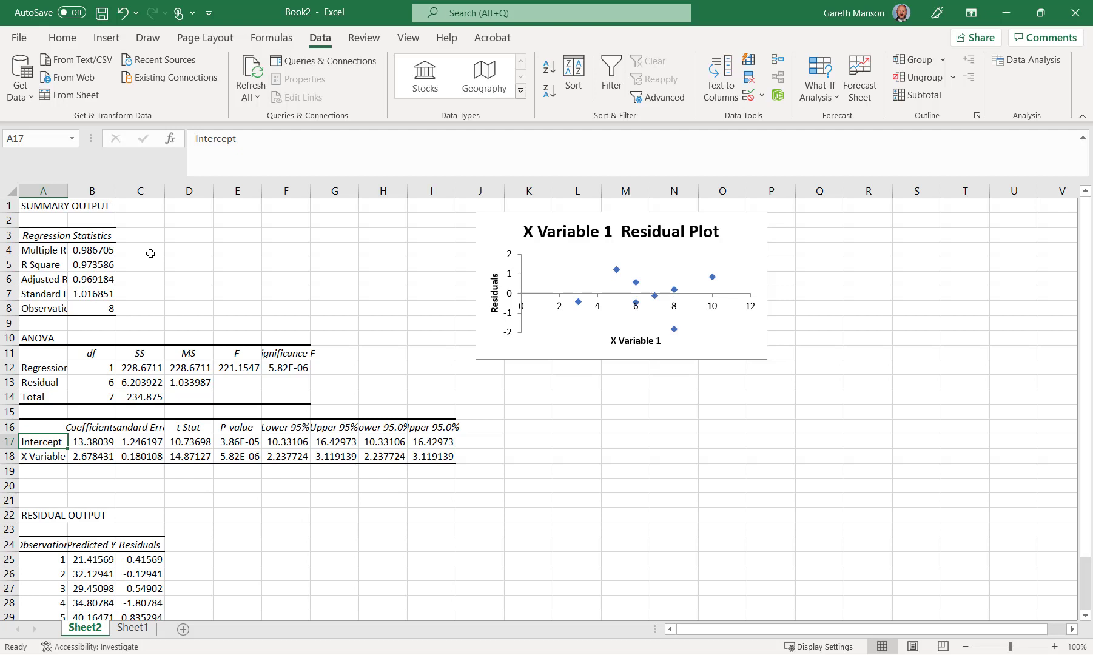
pyautogui.press('Down')
pyautogui.press('Down')
pyautogui.press('Down')
pyautogui.press('Down')
pyautogui.press('Down')
pyautogui.press('Down')
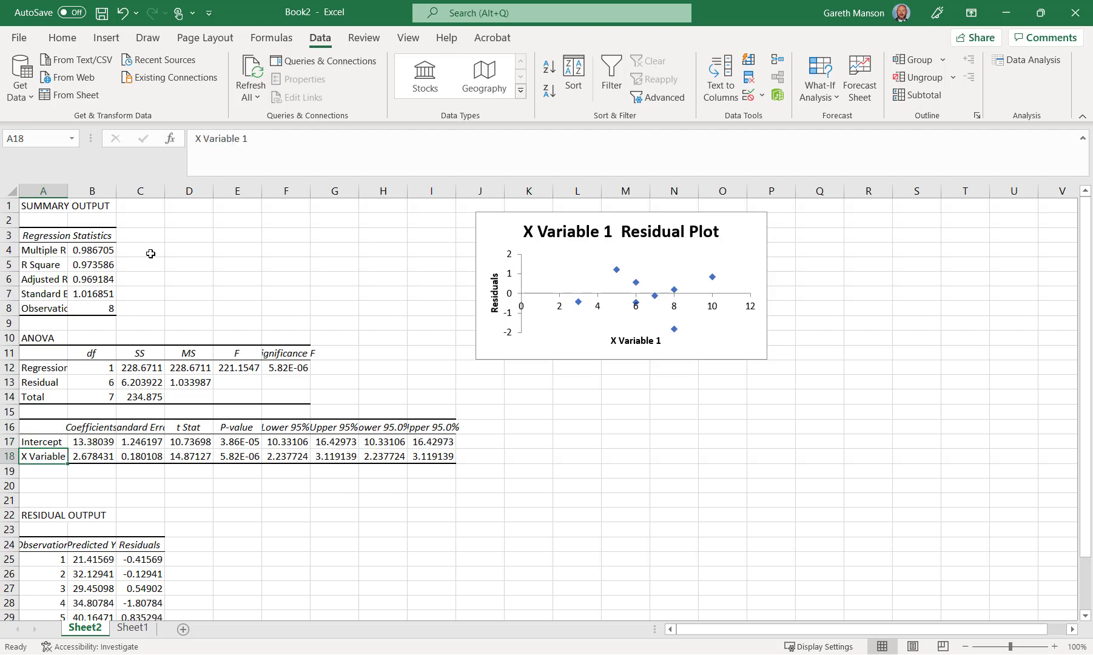
pyautogui.press('Down')
pyautogui.press('Up')
pyautogui.press('Down')
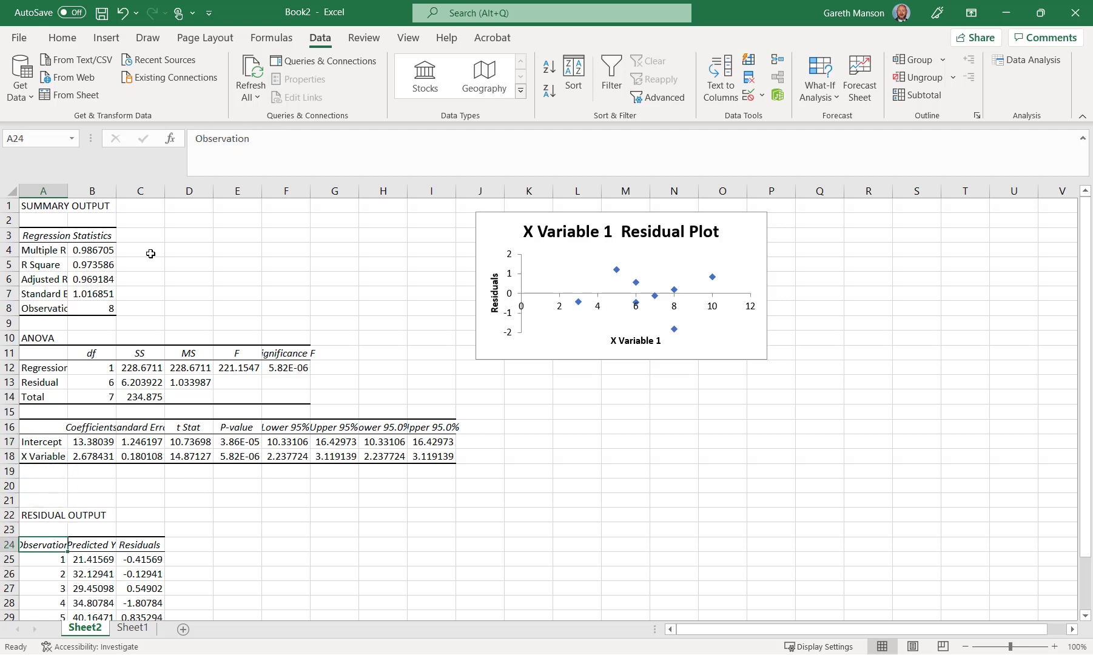
pyautogui.press('Down')
pyautogui.press('Down')
pyautogui.press('Down')
pyautogui.press('Down')
pyautogui.press('Down')
pyautogui.press('Down')
pyautogui.press('Down')
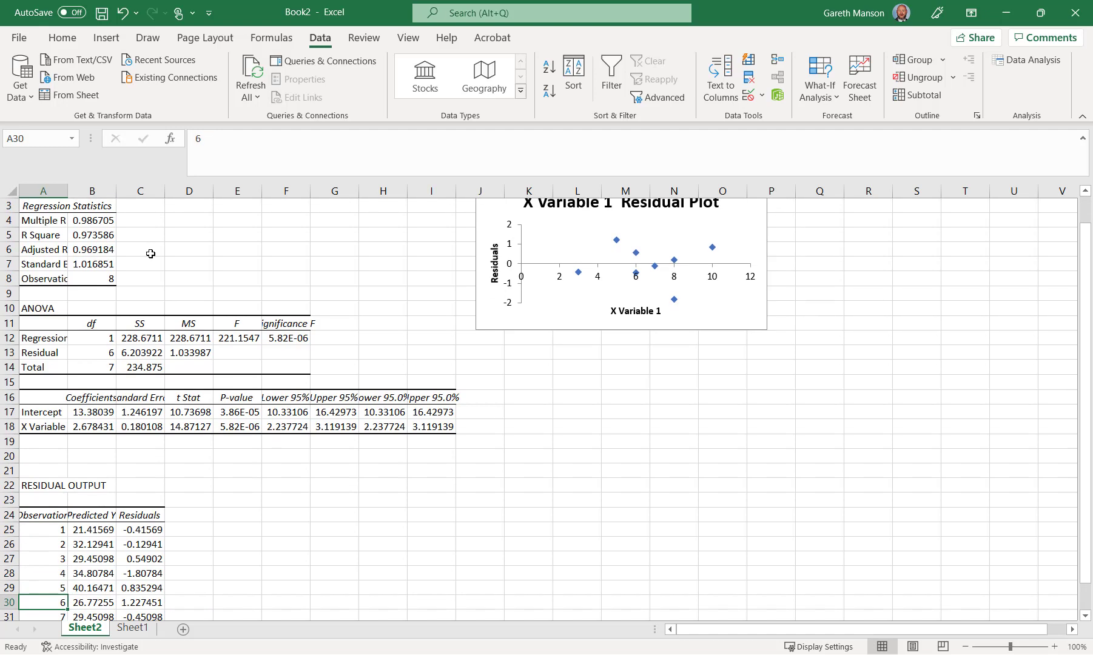
pyautogui.press('Up')
pyautogui.press('Up')
pyautogui.press('Up')
pyautogui.press('Up')
pyautogui.press('Up')
pyautogui.press('Up')
pyautogui.press('Up')
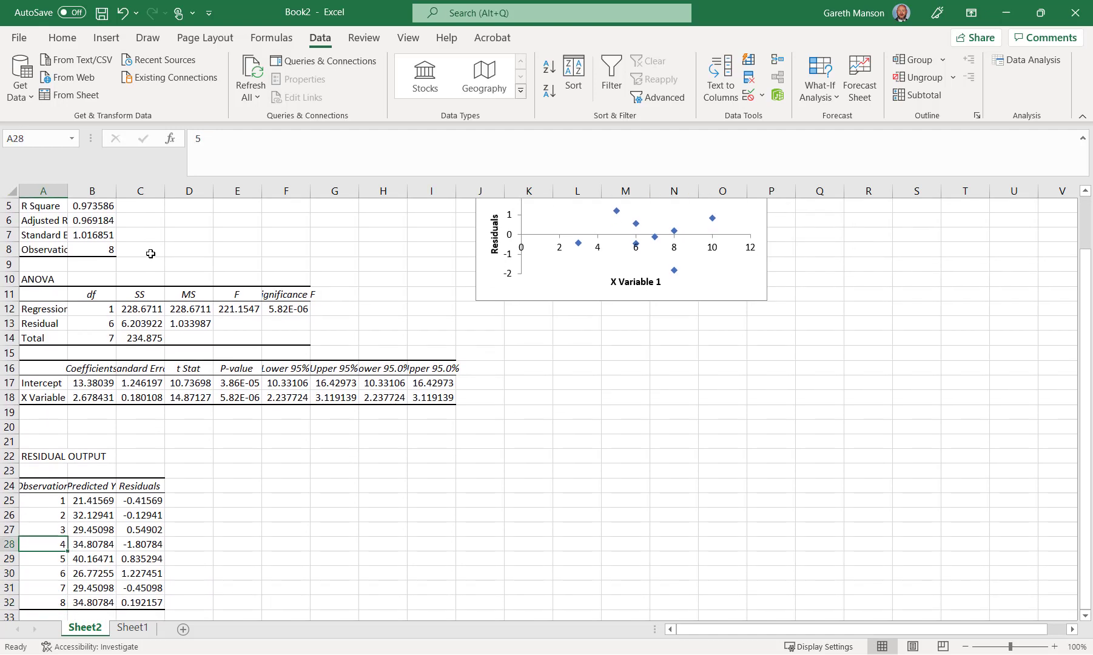
pyautogui.press('Right')
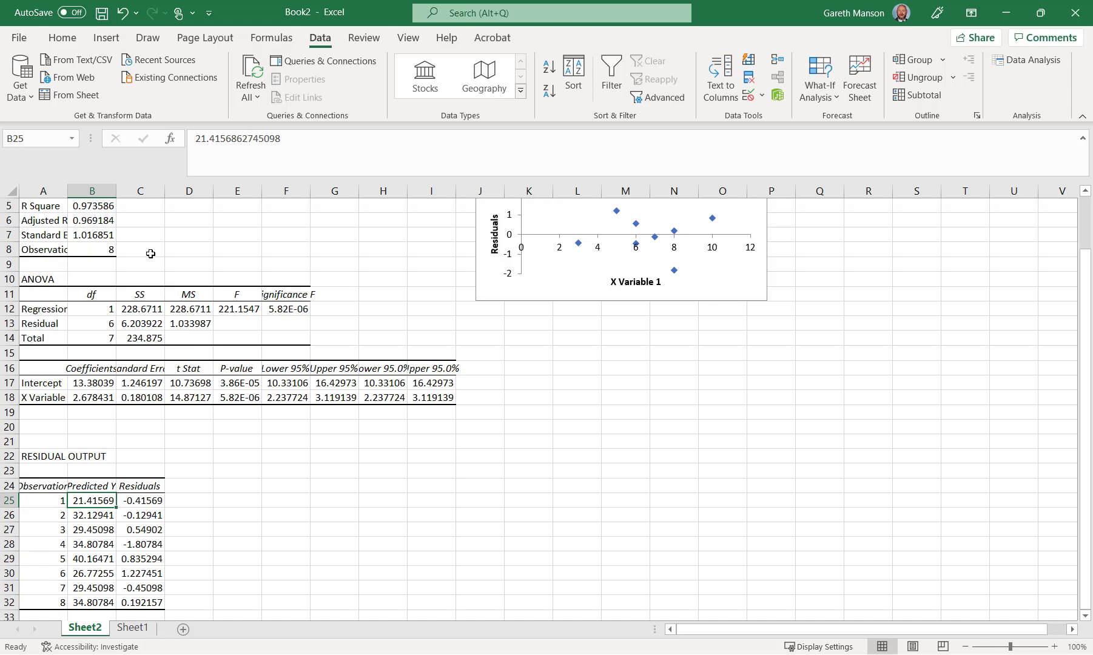
pyautogui.press('Right')
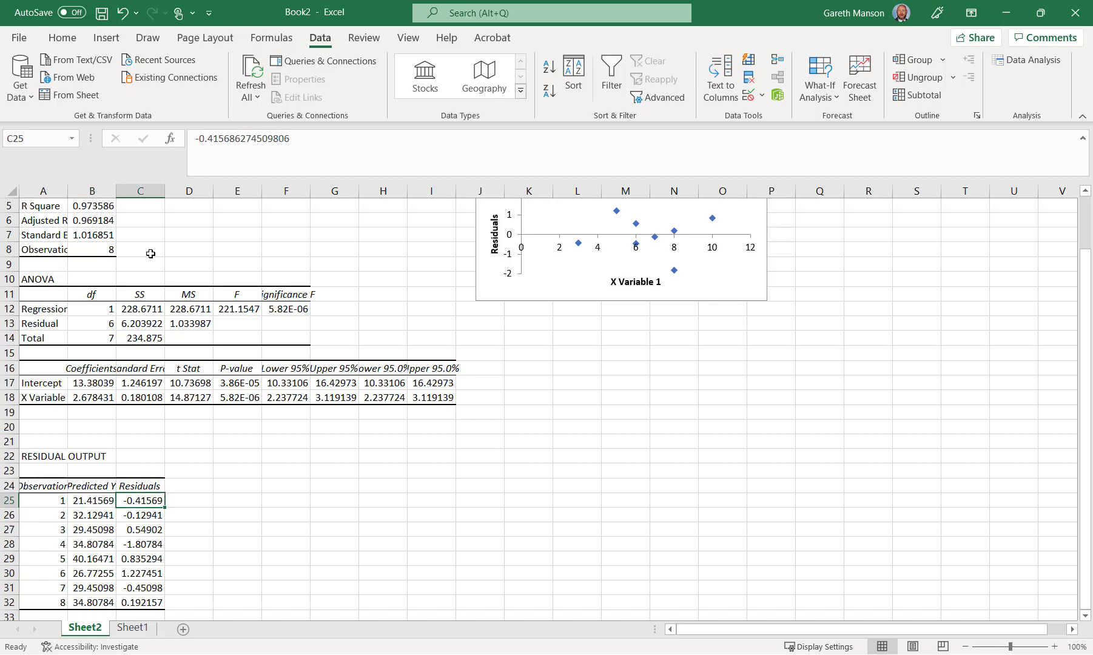
pyautogui.press('Left')
pyautogui.press('Down')
pyautogui.press('Down')
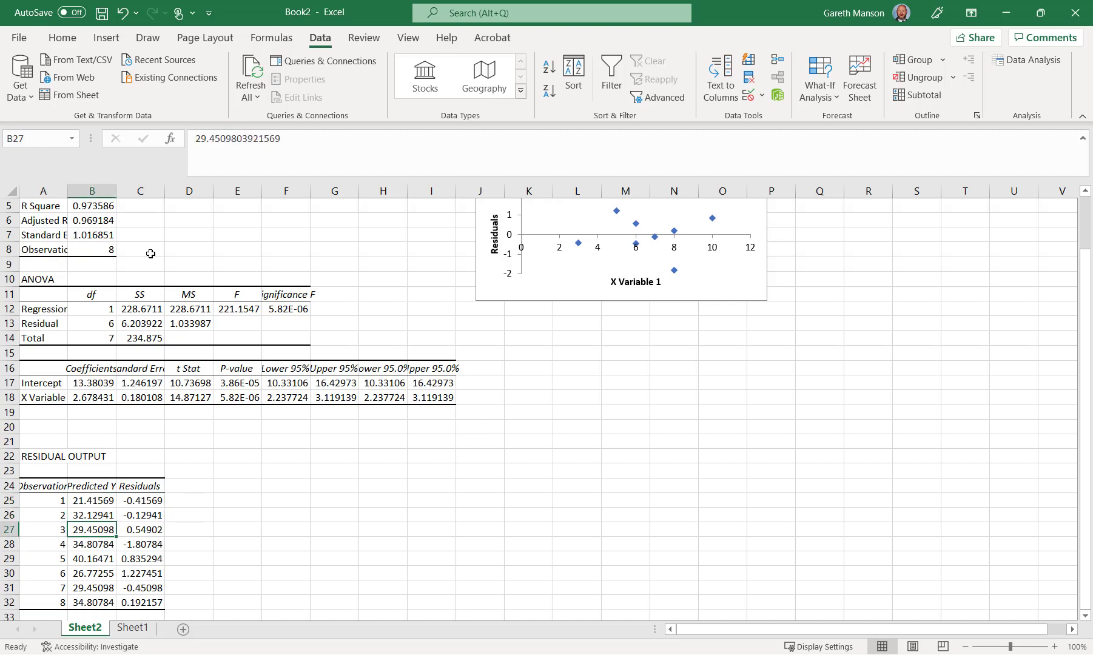
pyautogui.press('Up')
pyautogui.press('Up')
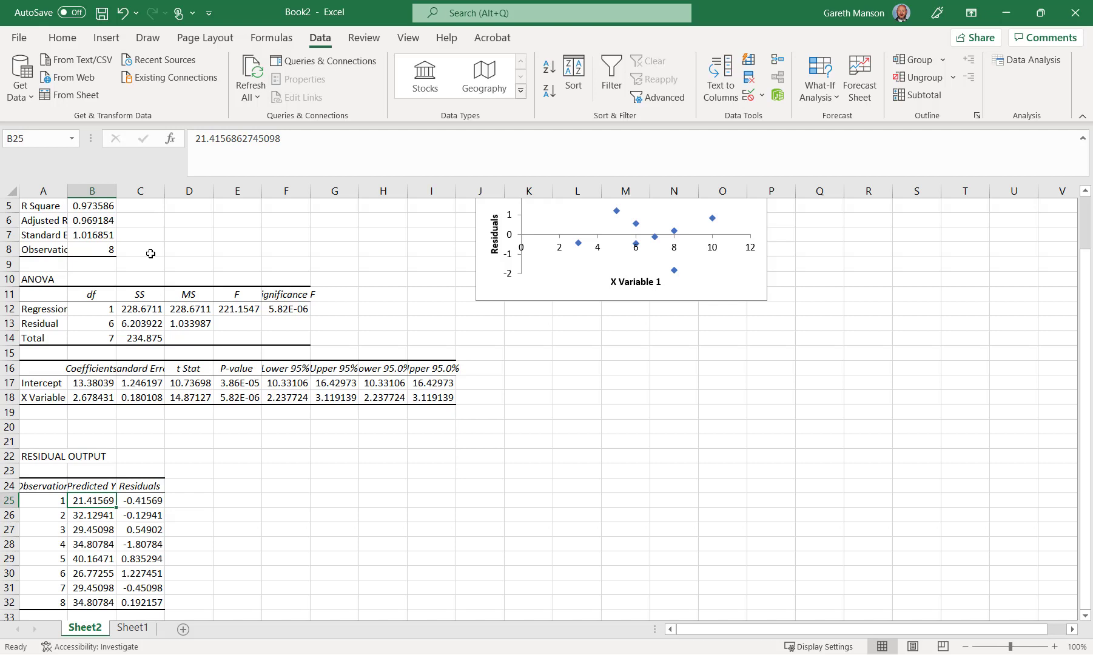
pyautogui.click(130, 631)
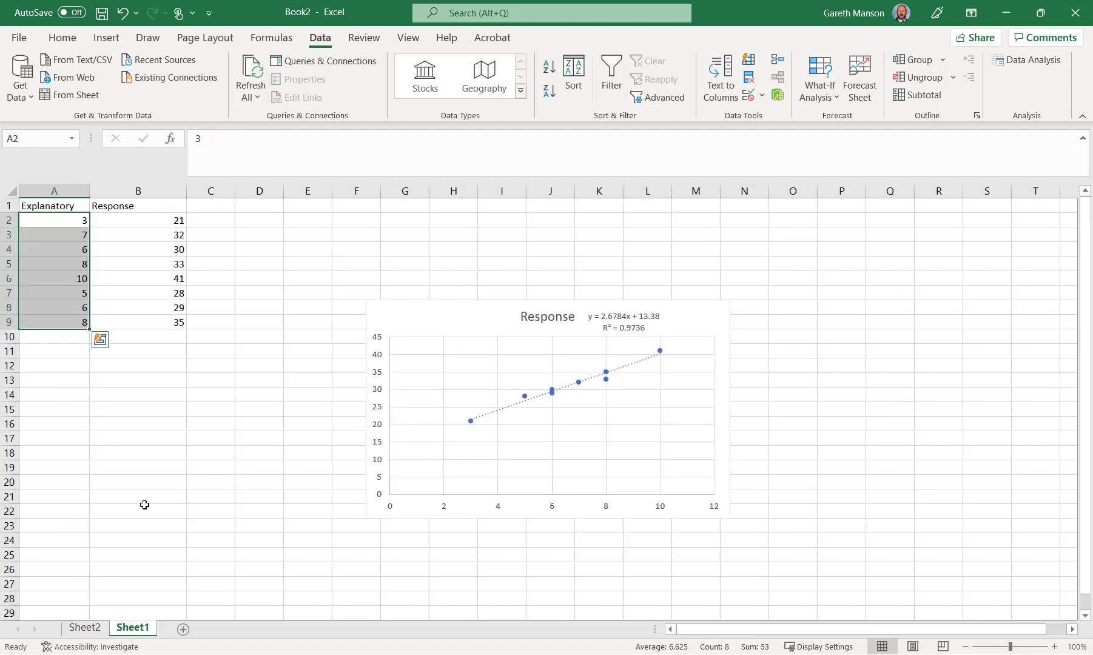
pyautogui.click(148, 220)
pyautogui.press('Down')
pyautogui.press('Down')
pyautogui.press('Down')
pyautogui.press('Down')
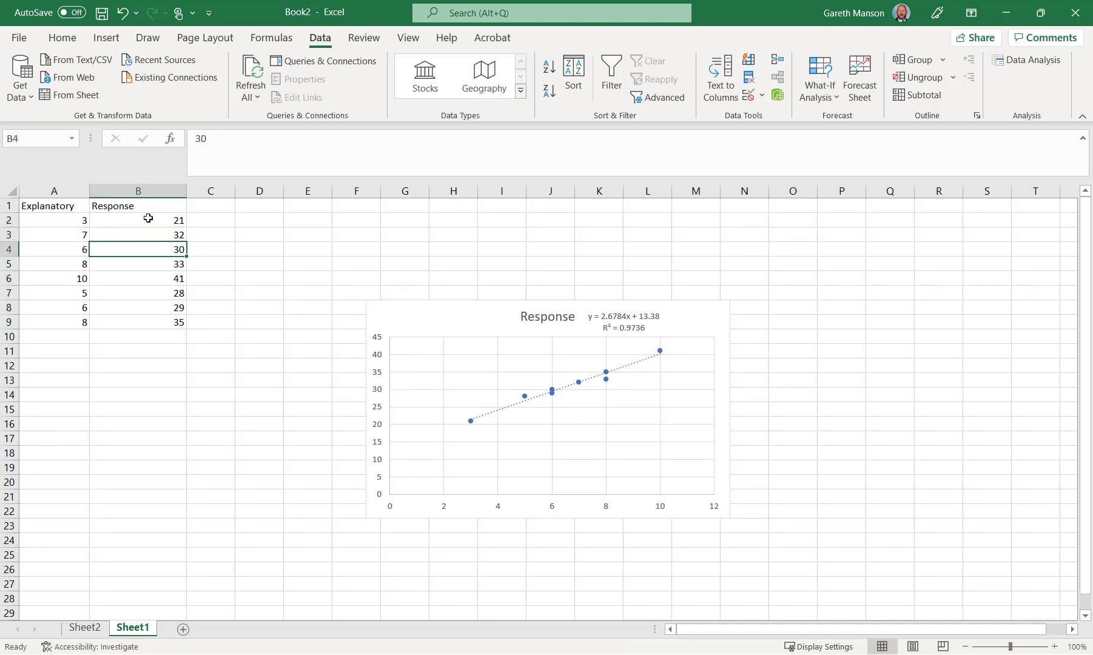
pyautogui.press('Up')
pyautogui.press('Up')
pyautogui.press('Up')
pyautogui.press('Up')
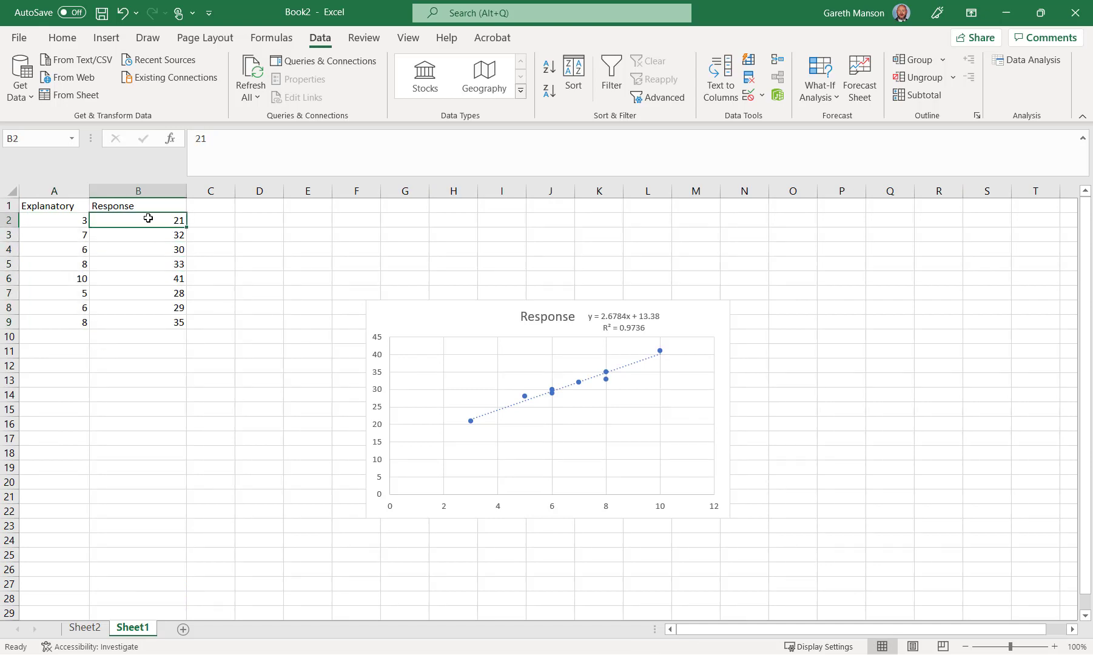
pyautogui.click(84, 629)
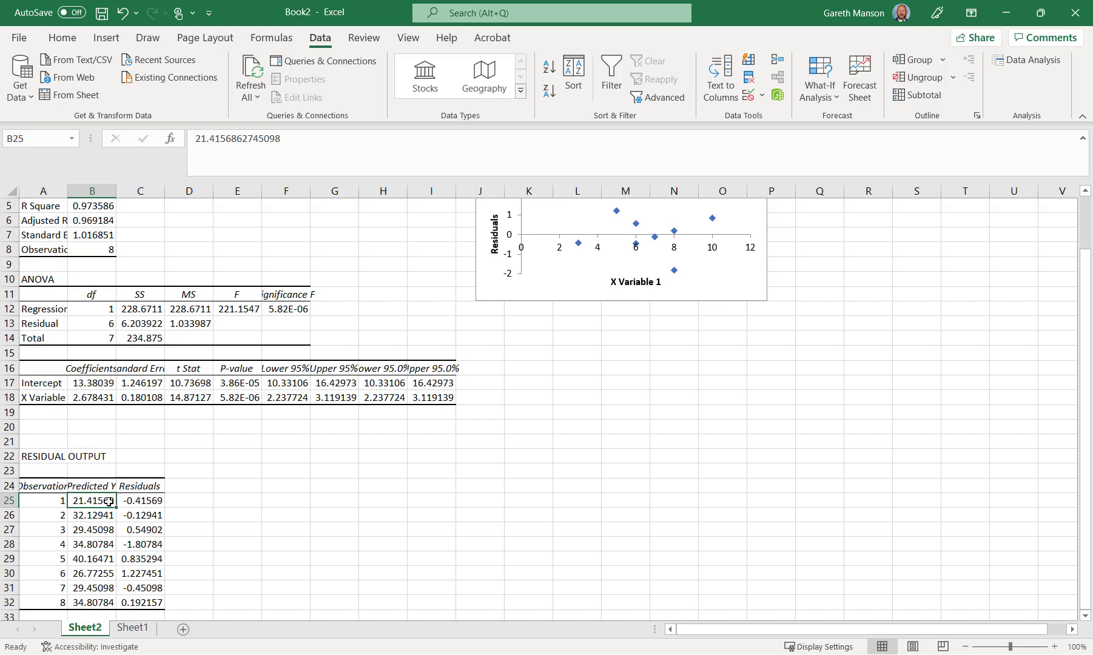
pyautogui.click(159, 501)
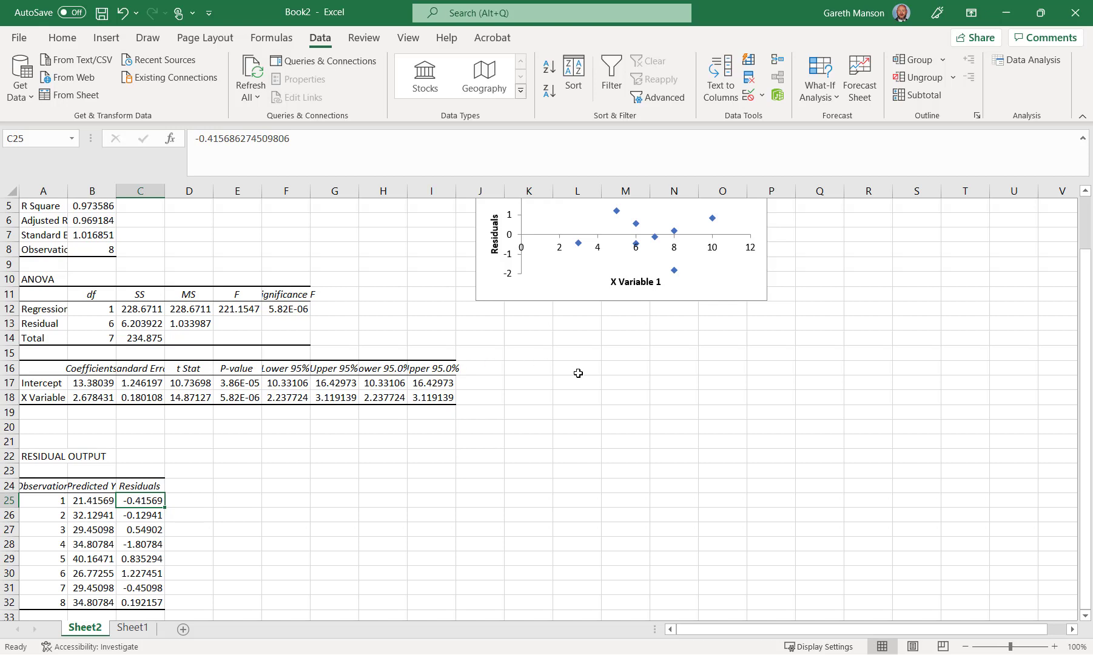
pyautogui.scroll(2, 578, 373)
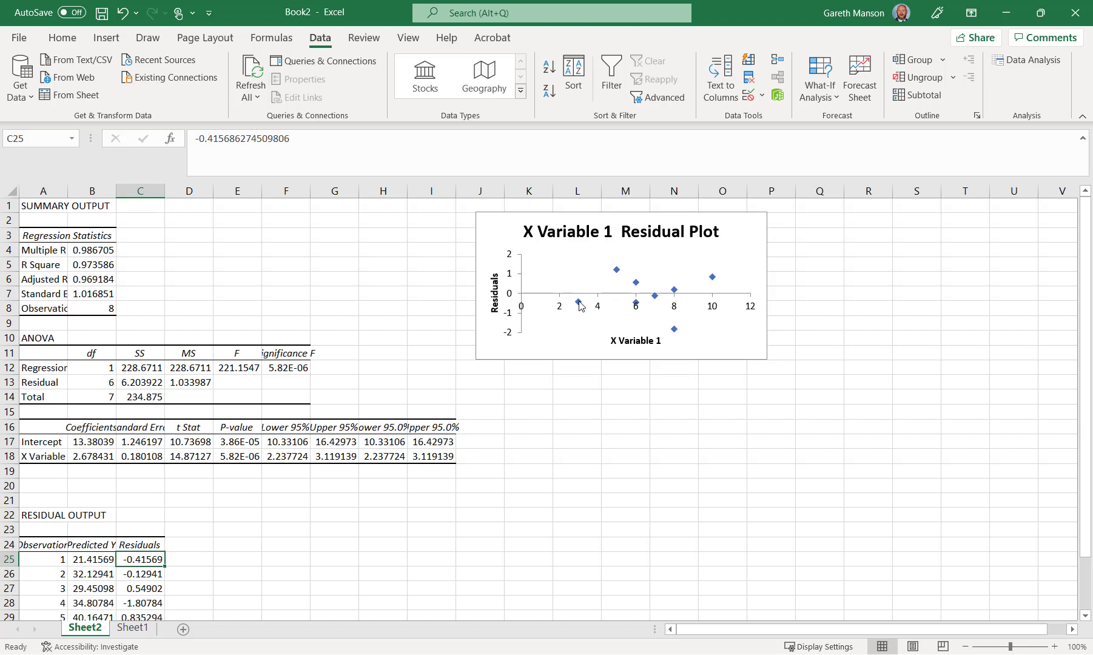
pyautogui.click(135, 631)
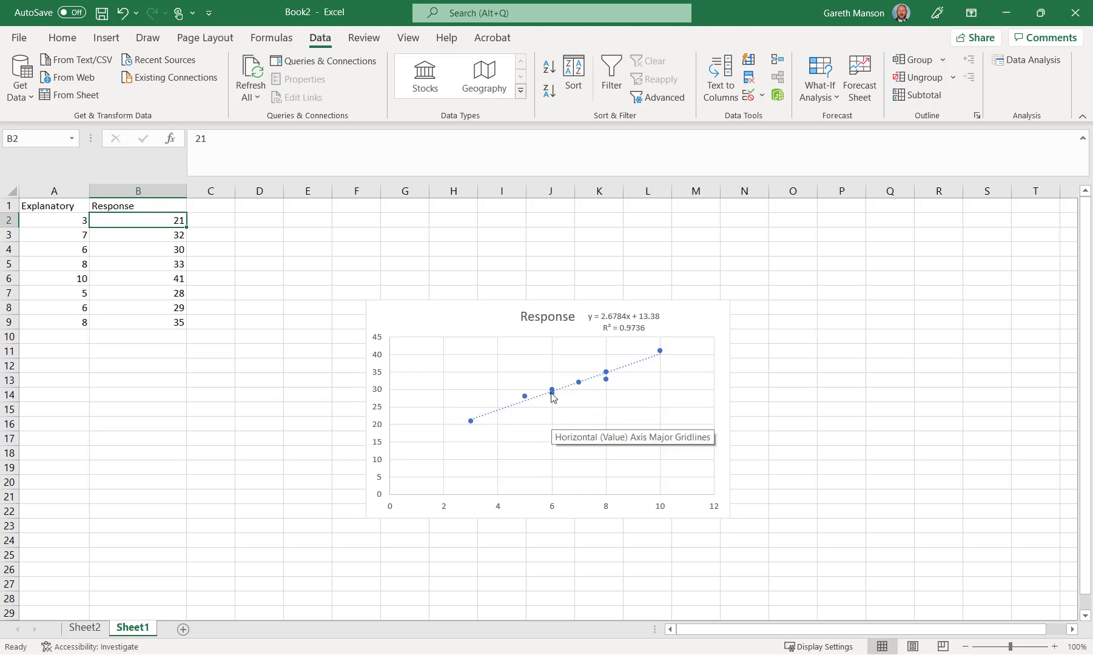
pyautogui.click(85, 629)
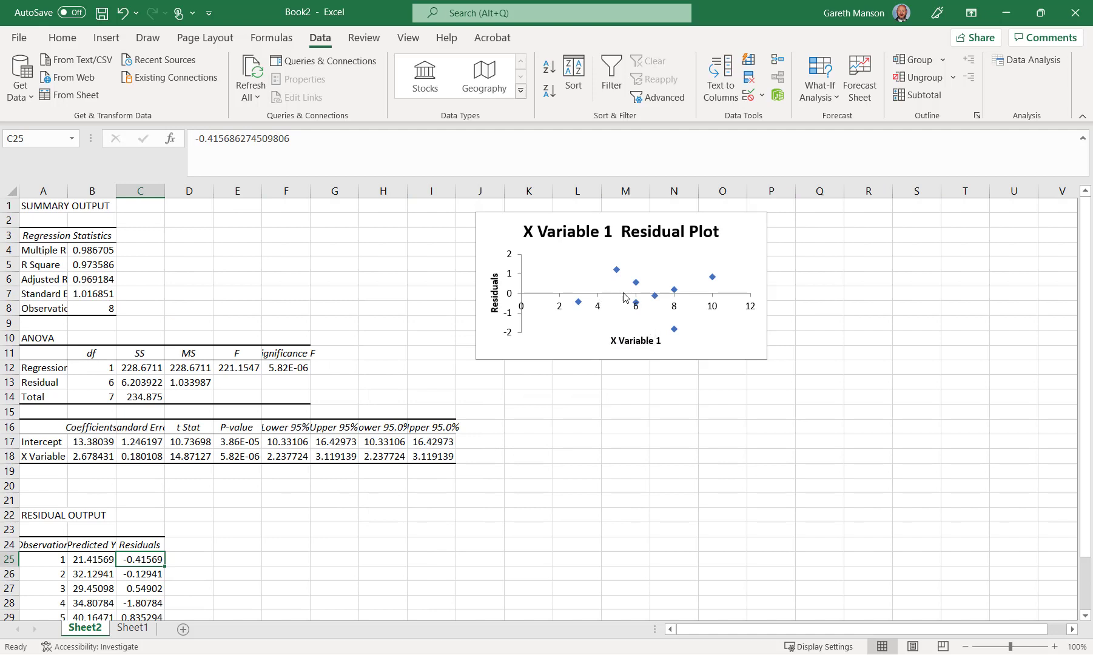
pyautogui.moveTo(637, 284)
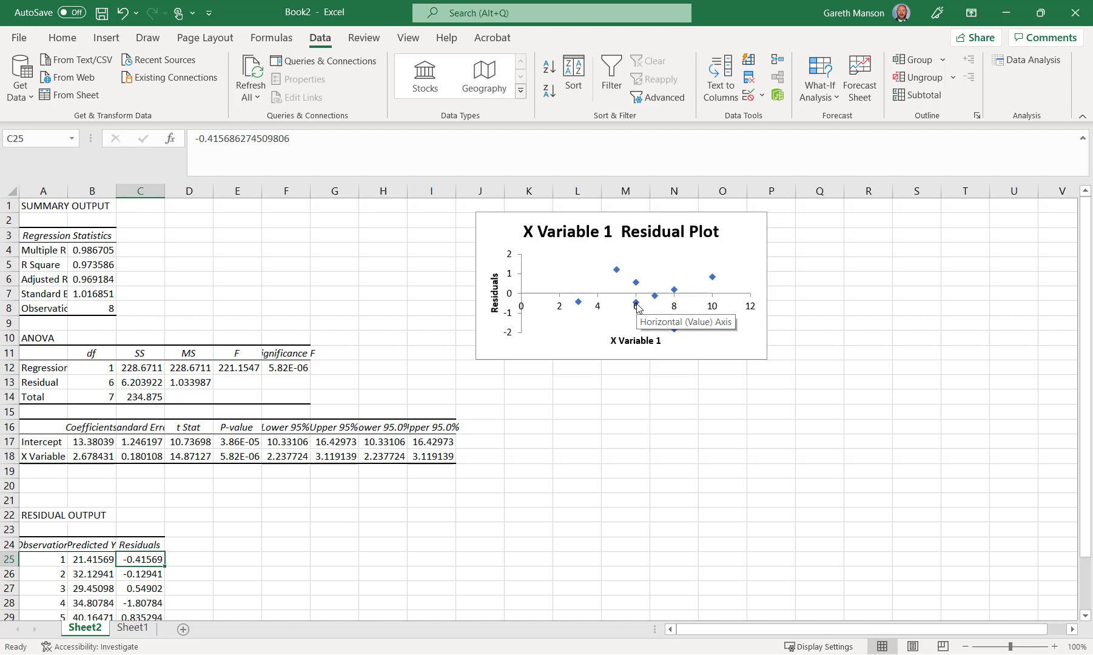
pyautogui.click(596, 233)
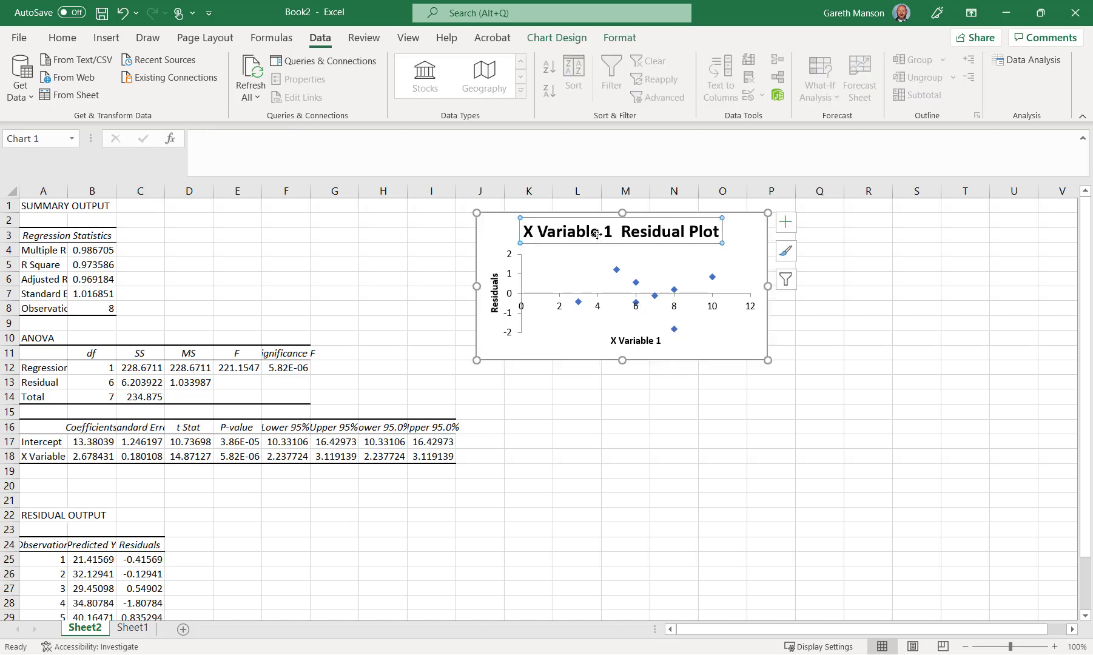
pyautogui.rightClick(718, 303)
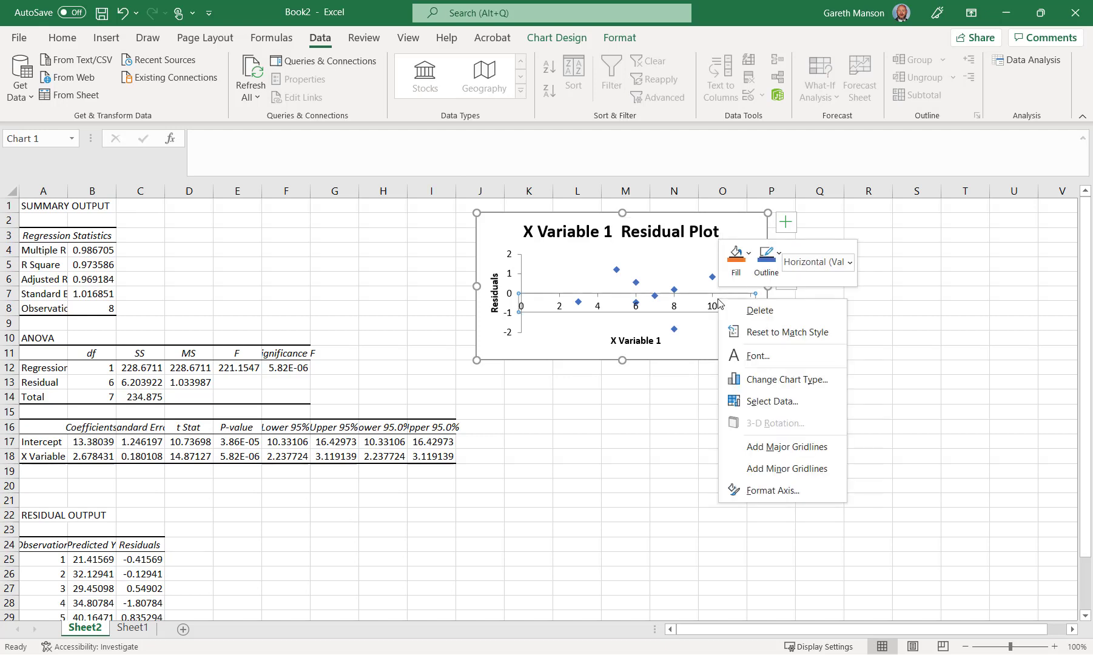
pyautogui.click(771, 491)
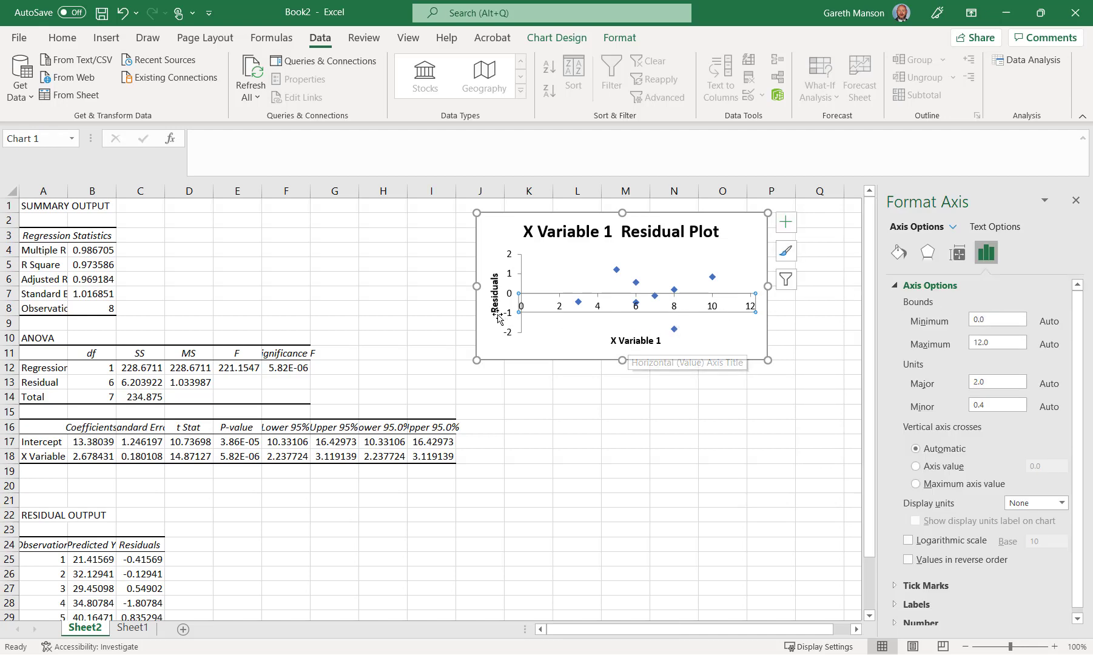
pyautogui.click(666, 382)
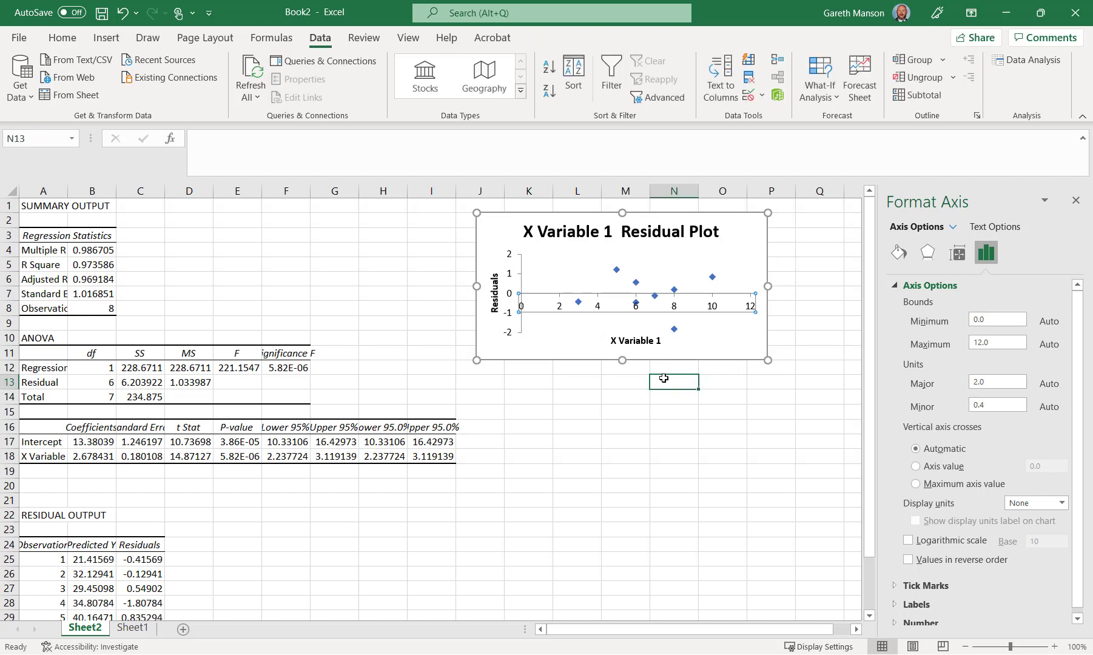
pyautogui.click(1076, 201)
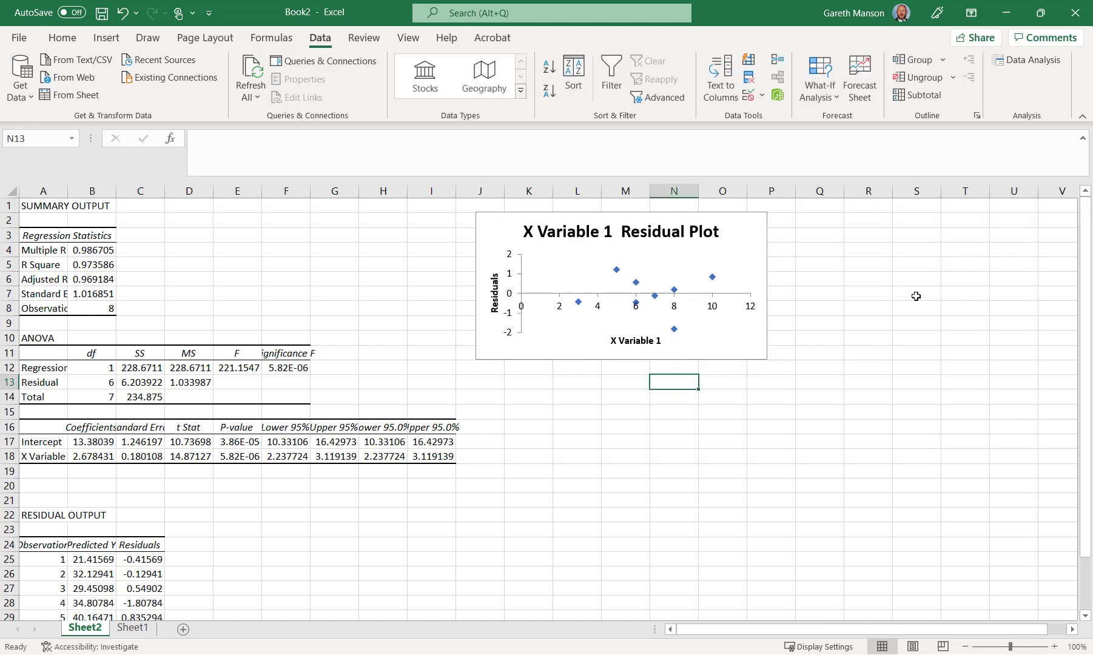